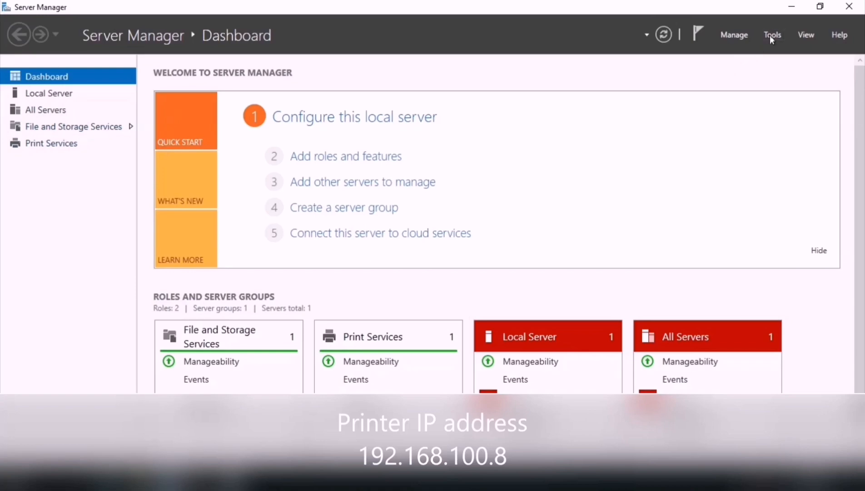
# - Open Print Management and start adding a printer to the local print server as a TCP/IP or Web Services printer by IP address
pyautogui.click(772, 37)
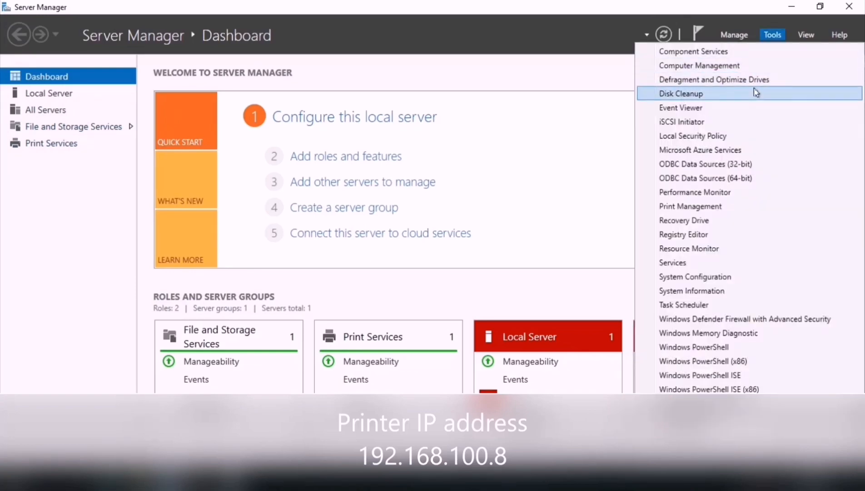
pyautogui.click(695, 210)
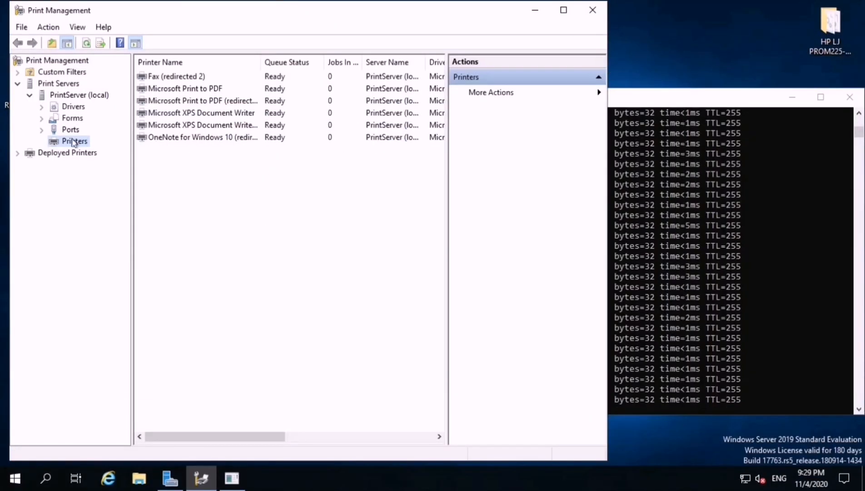
pyautogui.rightClick(166, 166)
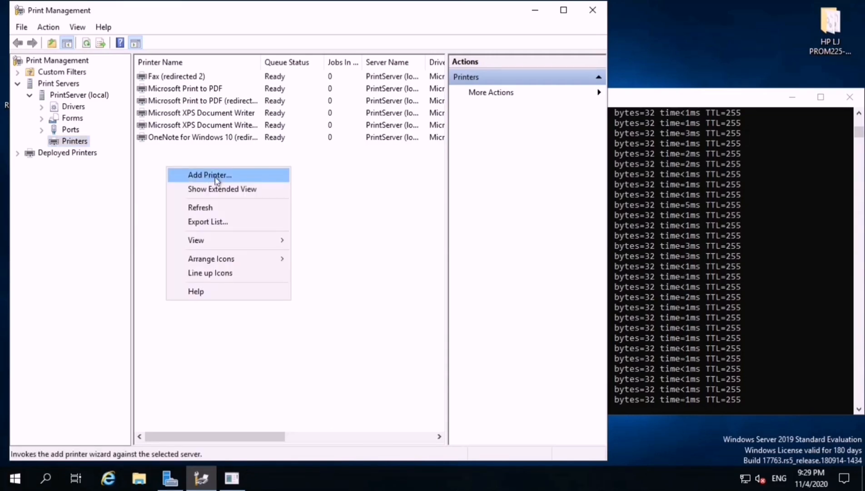
pyautogui.click(213, 177)
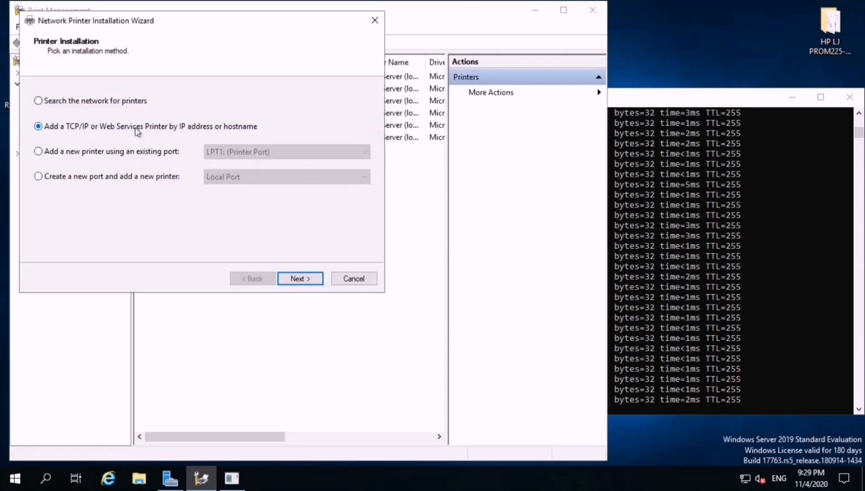
pyautogui.click(304, 277)
# - Set the device type to TCP/IP Device and enter 192.168.100.8 as the printer's IP address
pyautogui.click(219, 106)
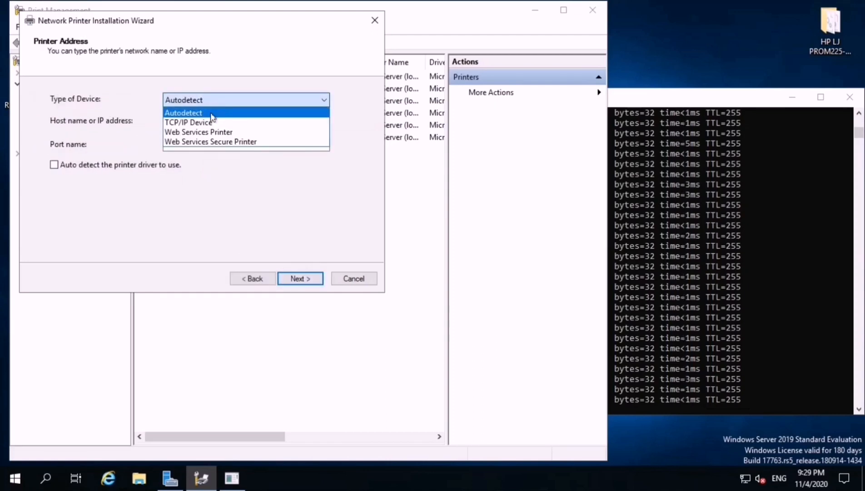
pyautogui.click(203, 120)
pyautogui.click(186, 124)
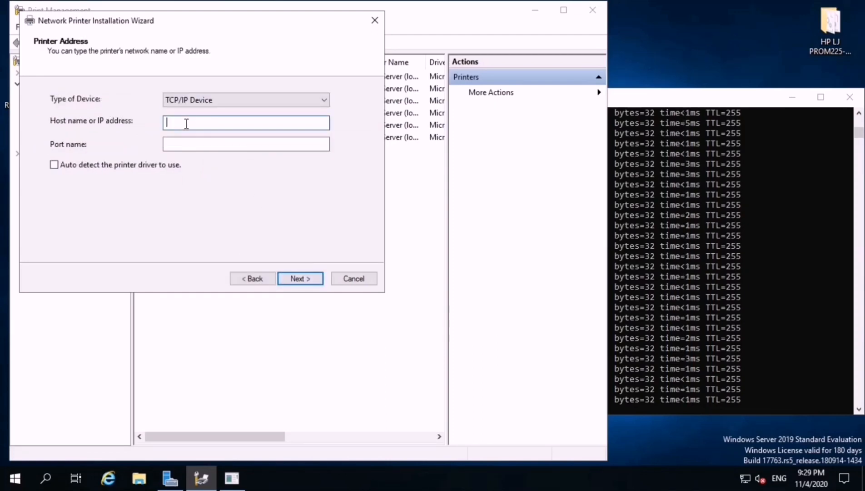
pyautogui.write('192.16')
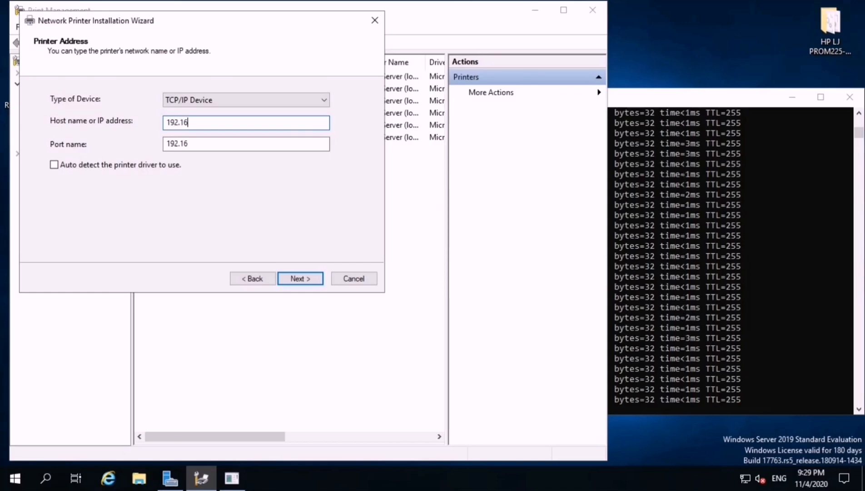
pyautogui.write('8.100.')
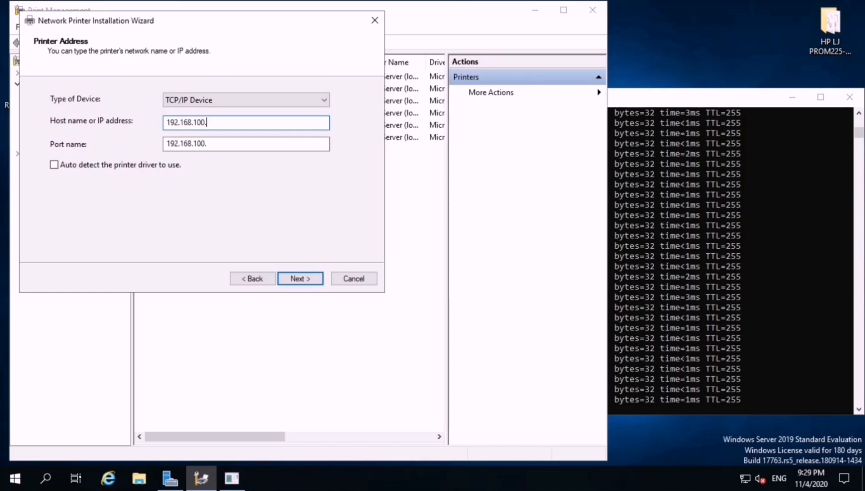
pyautogui.write('8')
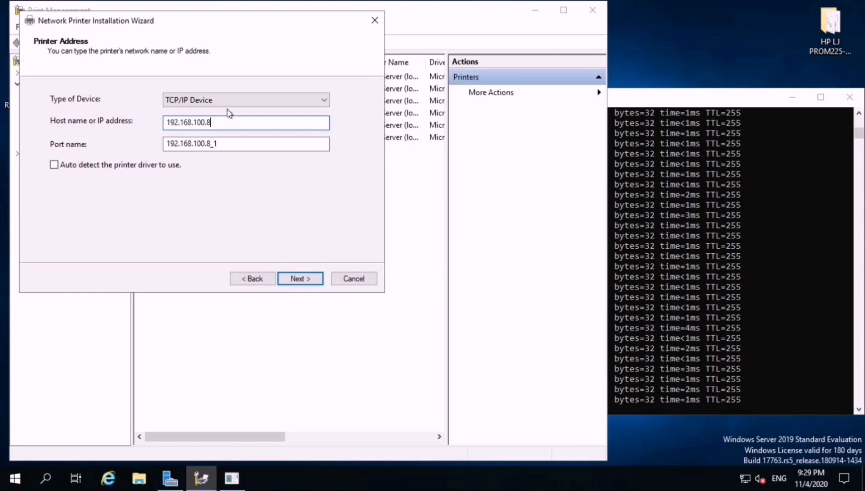
# - Switch the device type to Autodetect and proceed to the printer driver selection
pyautogui.click(282, 101)
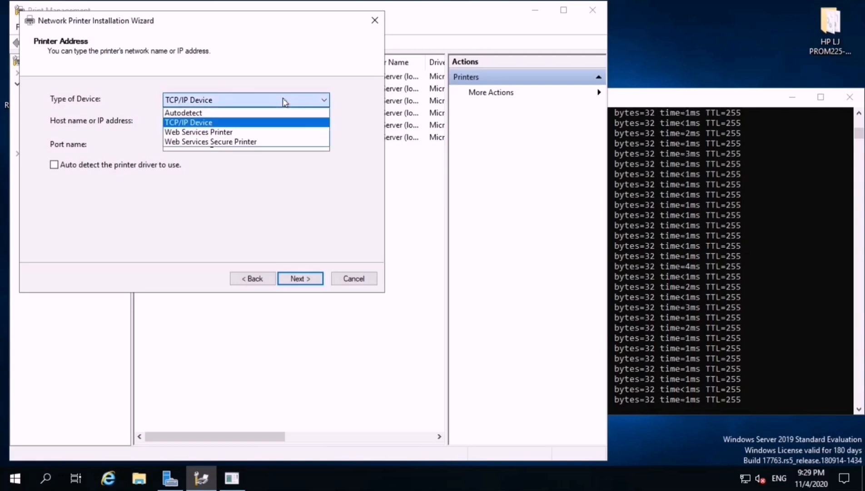
pyautogui.click(199, 114)
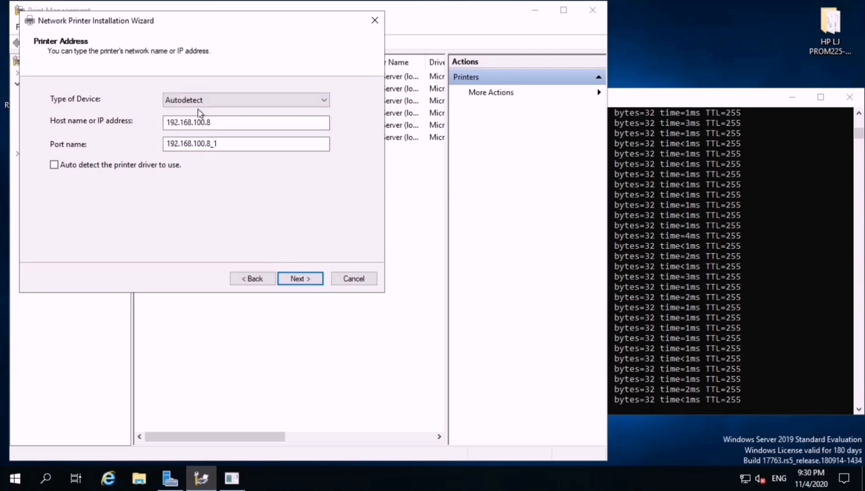
pyautogui.click(217, 101)
pyautogui.click(203, 122)
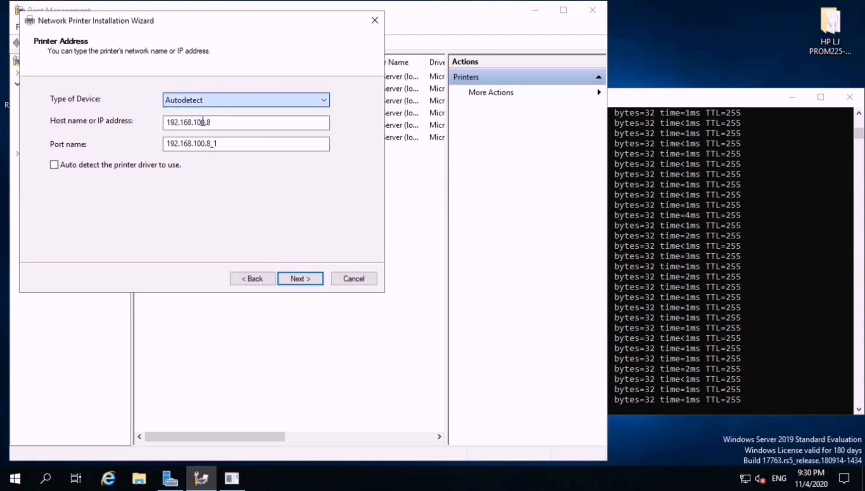
pyautogui.click(305, 280)
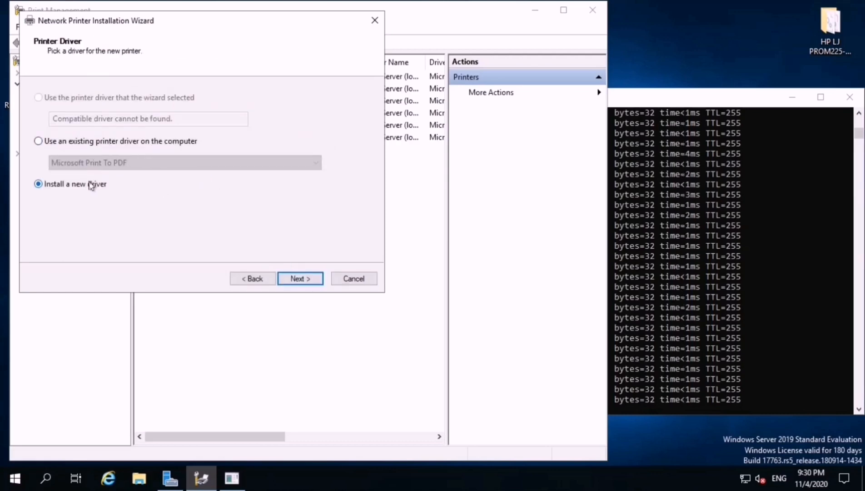
# - Choose to install a new driver for the printer and proceed to the model selection
pyautogui.click(100, 143)
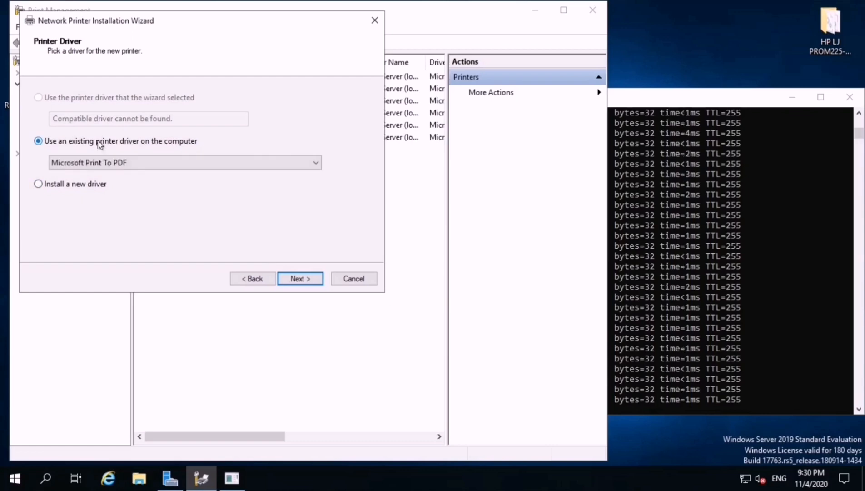
pyautogui.click(90, 185)
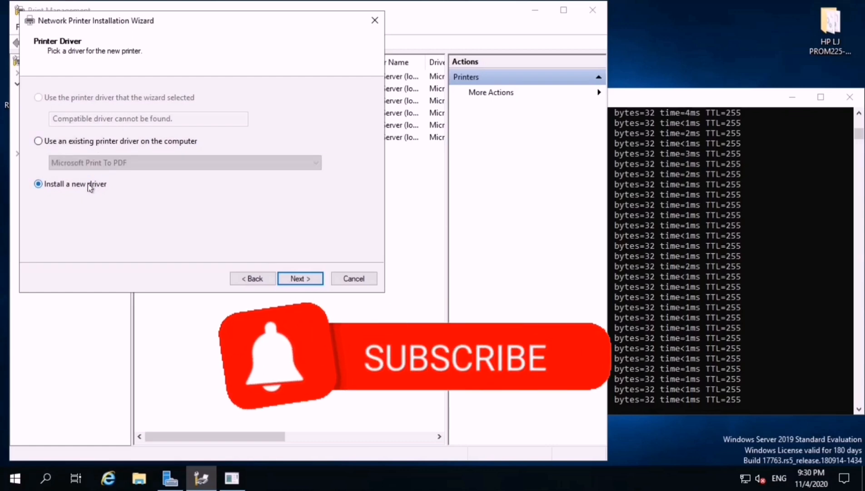
pyautogui.click(306, 277)
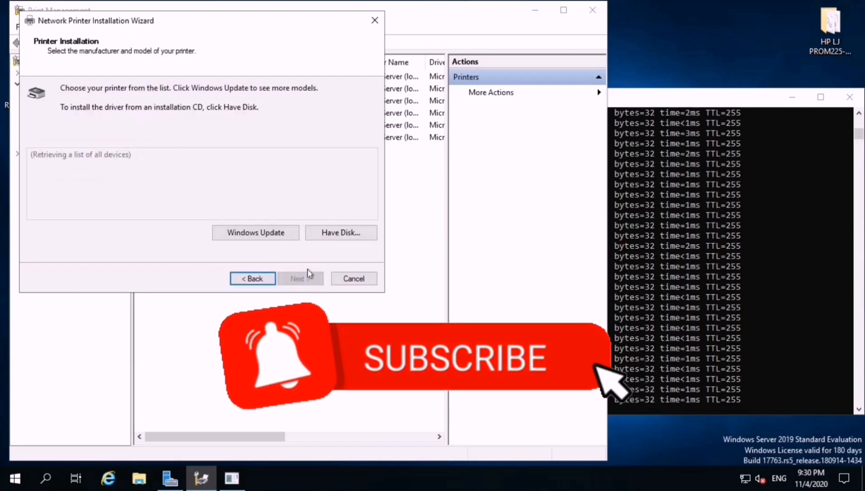
# - Load the driver from disk using the autorun file in the HP LJ PROM225-226 folder and select HP LaserJet Pro MFP M225-M226 PCL 6
pyautogui.click(335, 232)
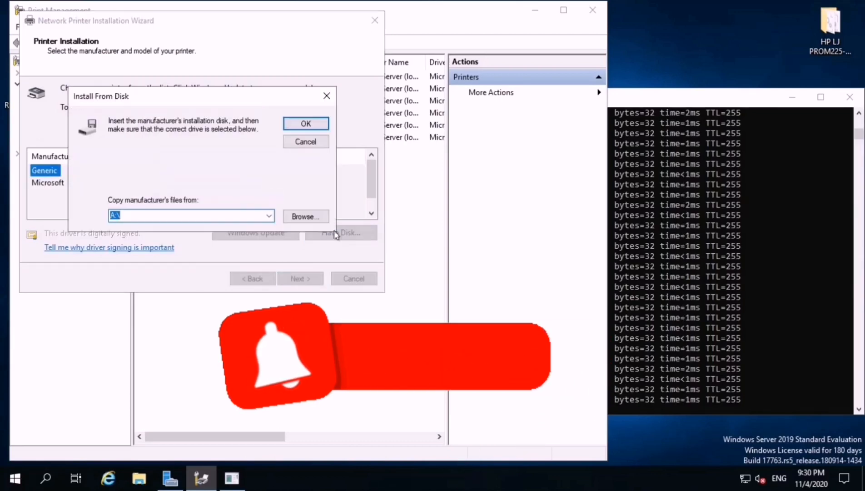
pyautogui.click(300, 216)
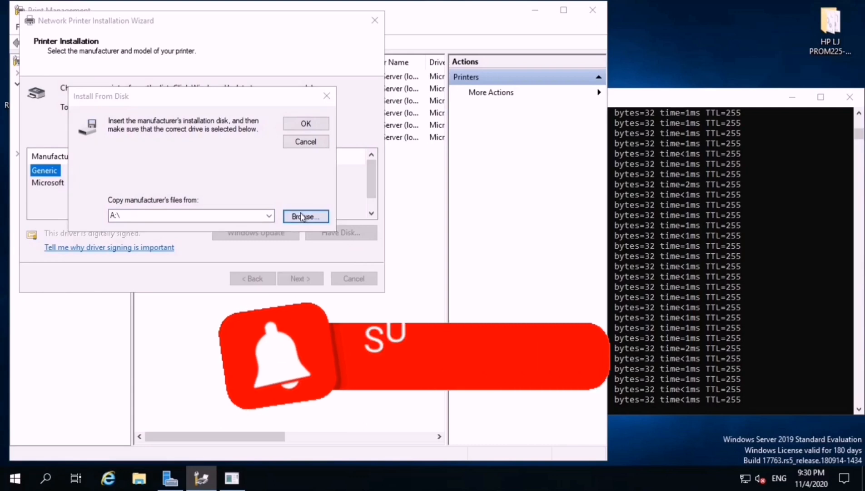
pyautogui.click(122, 188)
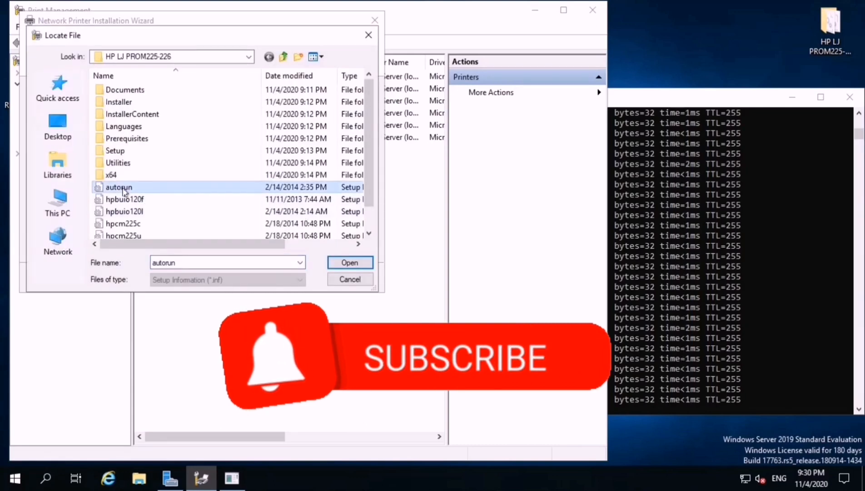
pyautogui.click(349, 263)
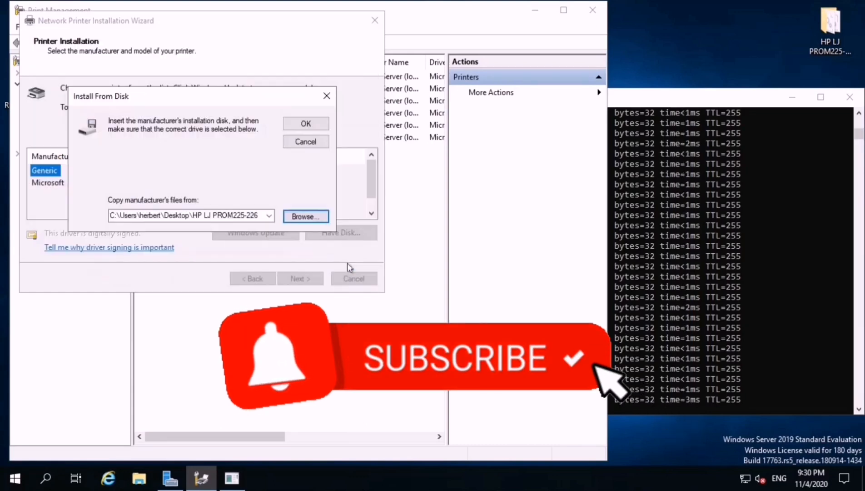
pyautogui.click(306, 123)
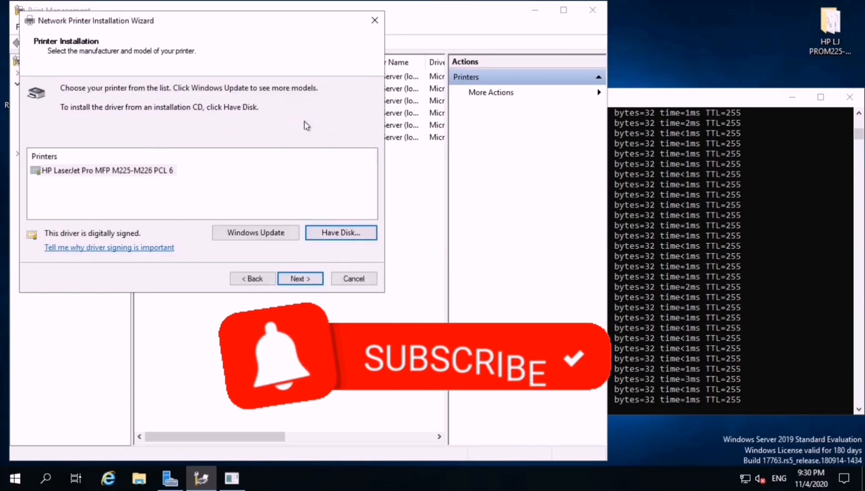
pyautogui.click(156, 173)
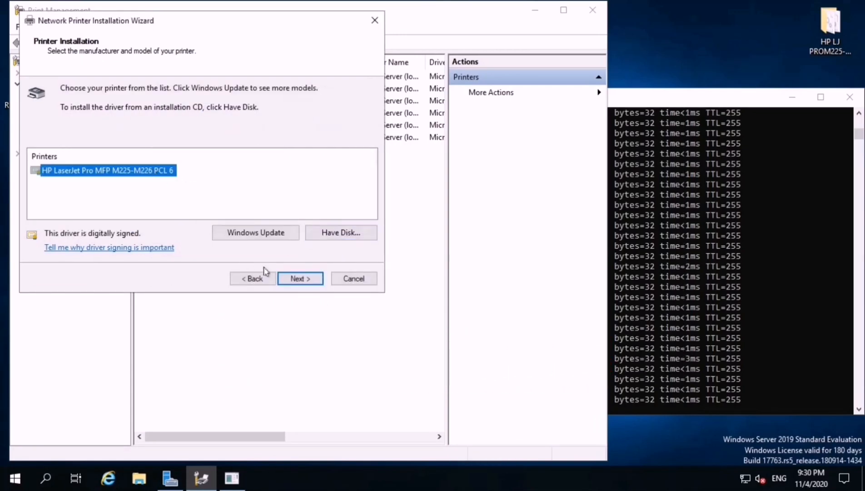
pyautogui.click(294, 279)
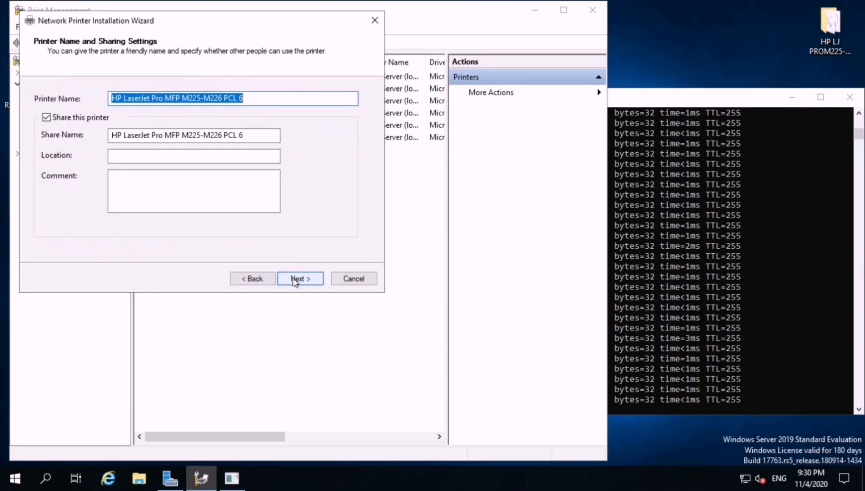
# - Set both the share name and the printer name to HPLJProMFPM225dn
pyautogui.click(269, 136)
pyautogui.moveTo(270, 135); pyautogui.dragTo(109, 137)
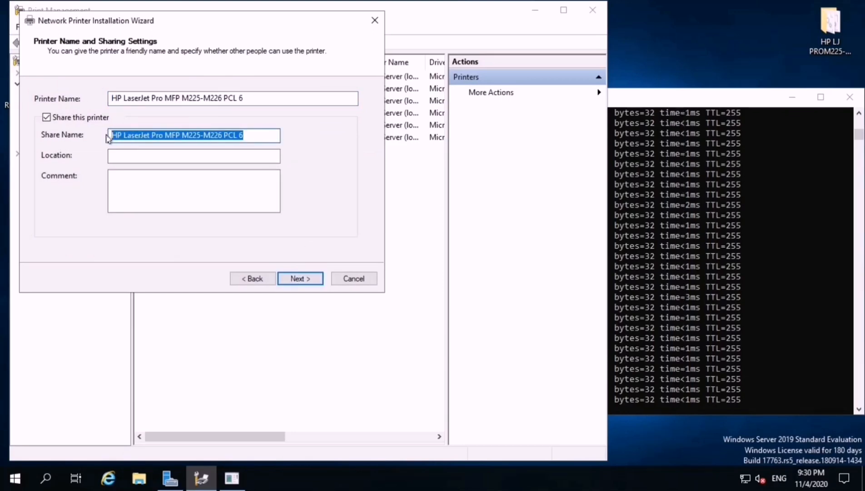
pyautogui.write('HPLJProMFPM225dn')
pyautogui.moveTo(241, 98); pyautogui.dragTo(75, 98)
pyautogui.write('HPLJProMFPM225dn')
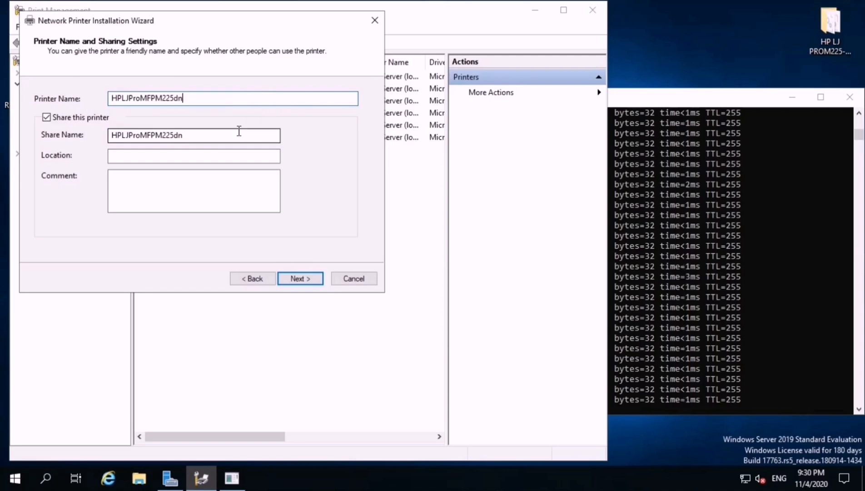
# - Set the printer's location to "Accounting/common Printer" and install the printer with the reviewed settings
pyautogui.click(150, 157)
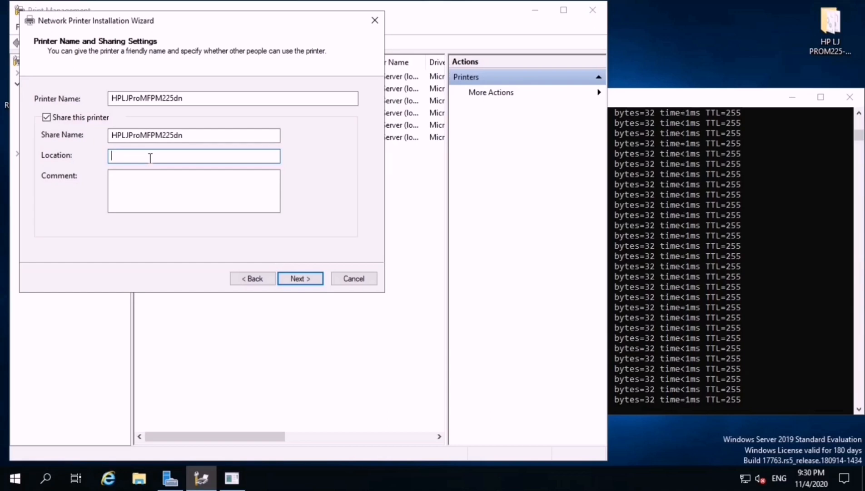
pyautogui.write('Accounting/c')
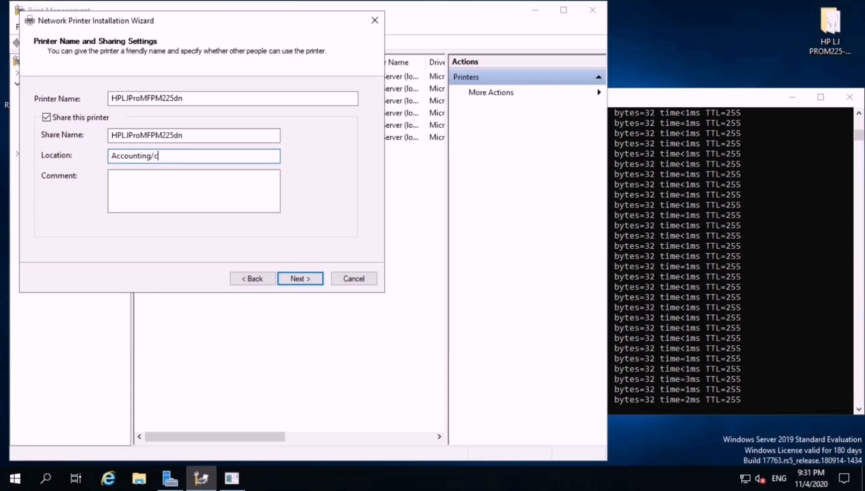
pyautogui.write('ommon Printer')
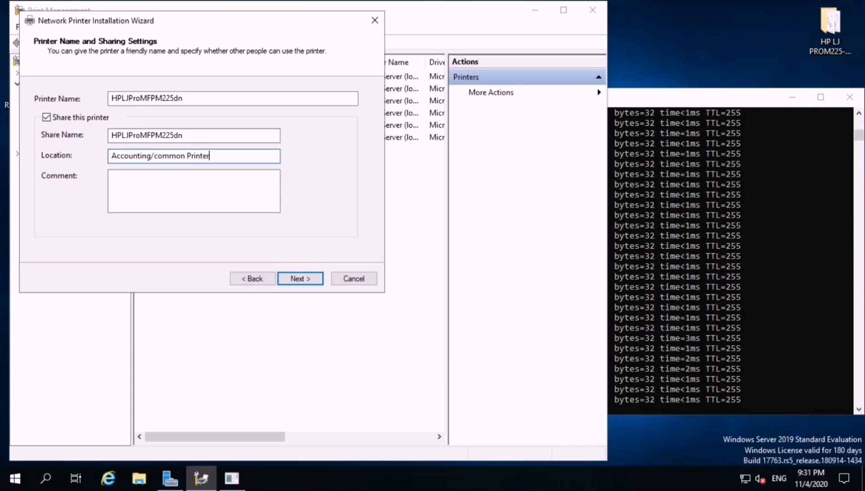
pyautogui.click(301, 278)
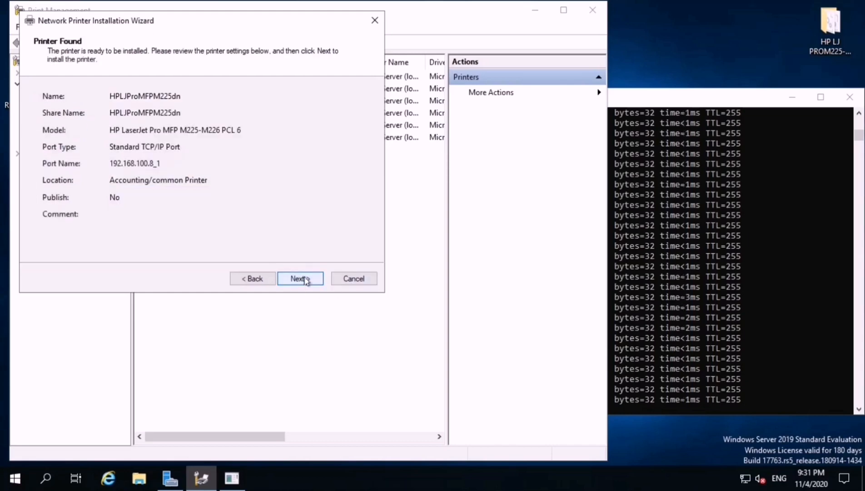
pyautogui.click(301, 278)
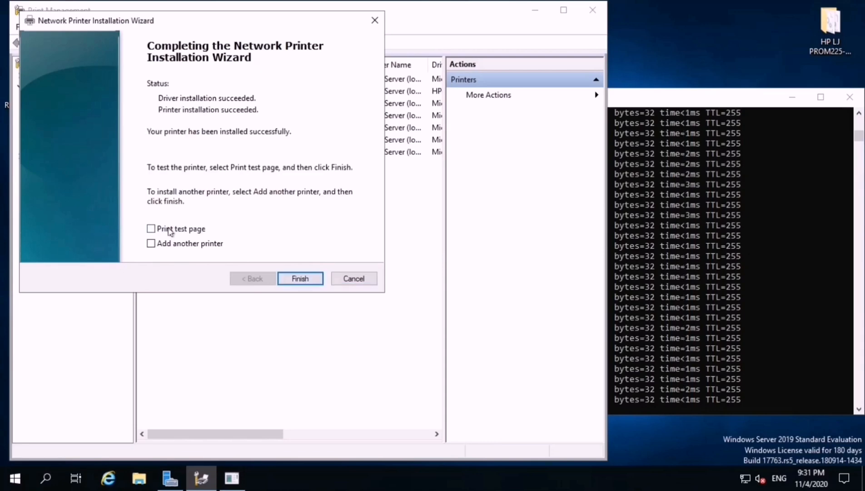
# - Finish the printer installation with a test page and permanently decline sending system configuration info to HP
pyautogui.click(170, 230)
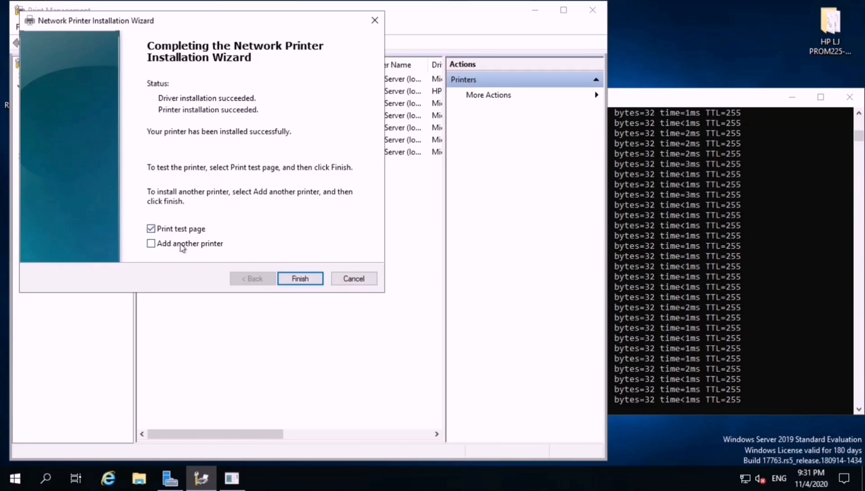
pyautogui.click(301, 282)
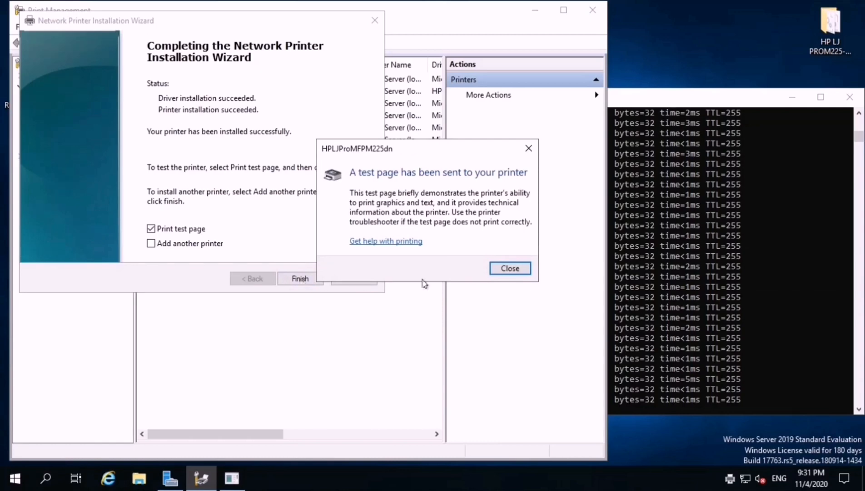
pyautogui.click(509, 268)
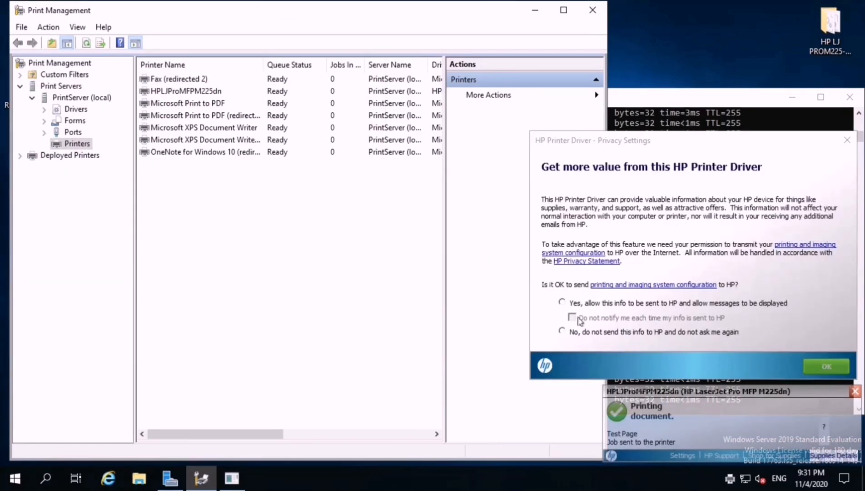
pyautogui.click(629, 333)
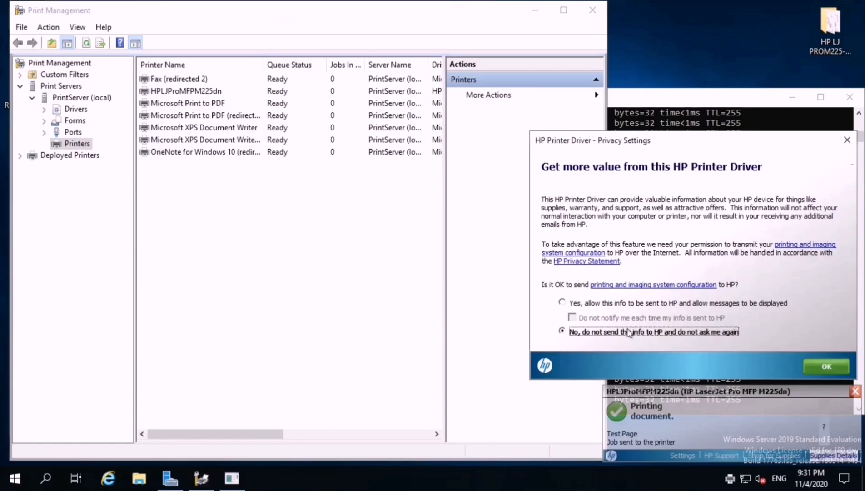
pyautogui.click(823, 361)
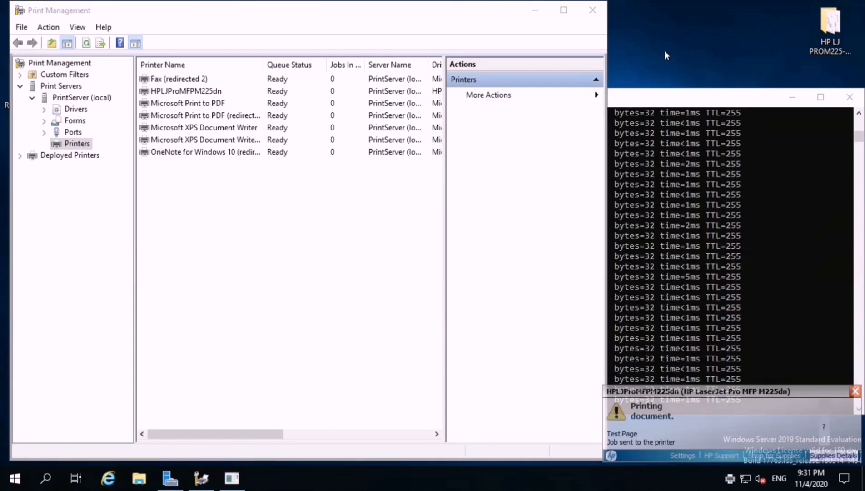
pyautogui.rightClick(665, 51)
pyautogui.click(687, 90)
pyautogui.click(673, 100)
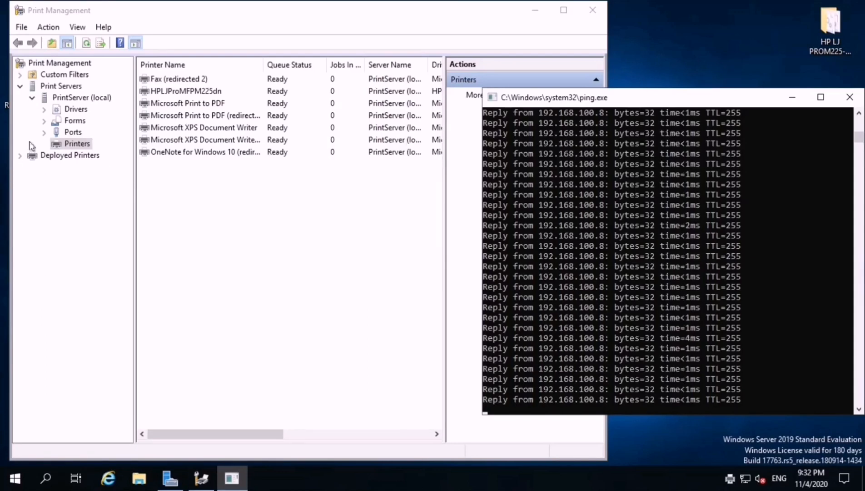
# - Print a test page on the HPLJProMFPM225dn printer and dismiss the confirmation
pyautogui.click(179, 92)
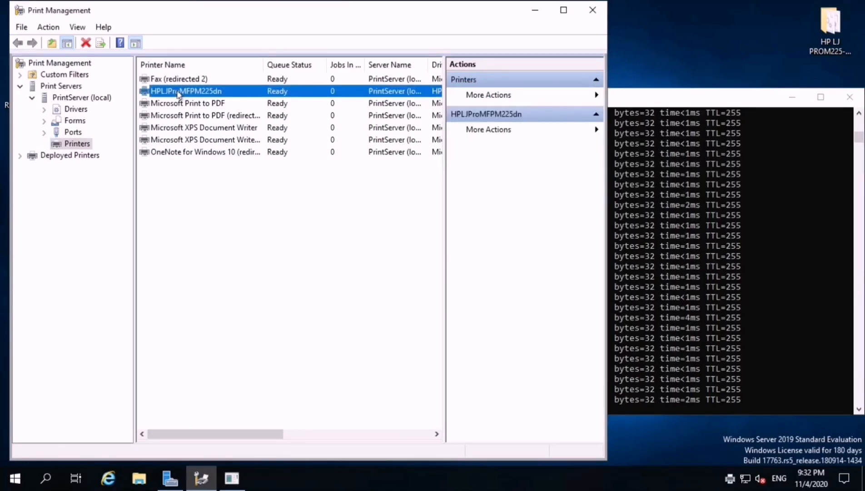
pyautogui.rightClick(179, 93)
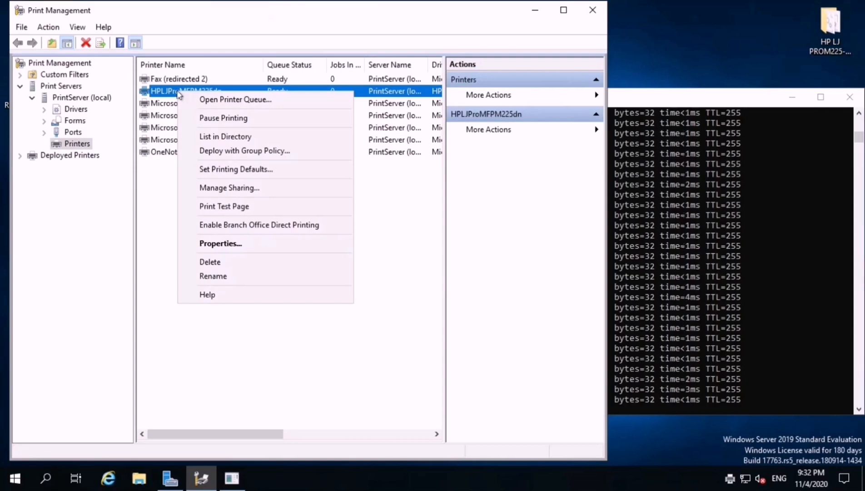
pyautogui.click(223, 205)
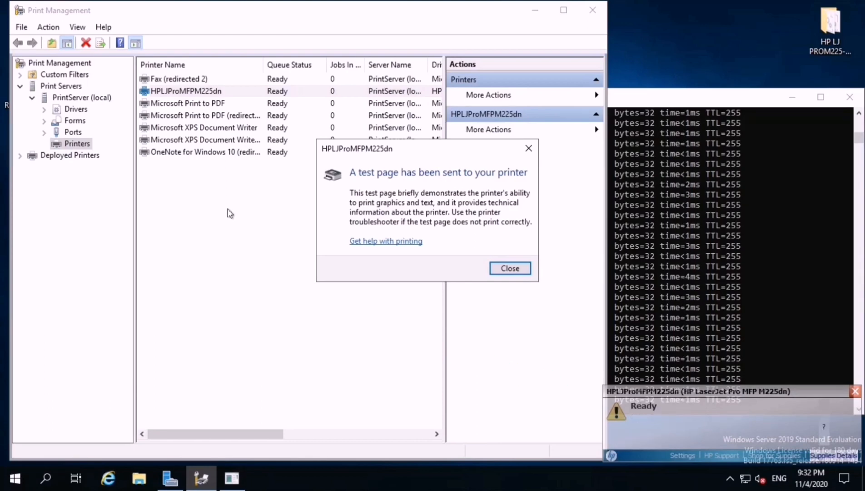
pyautogui.click(511, 270)
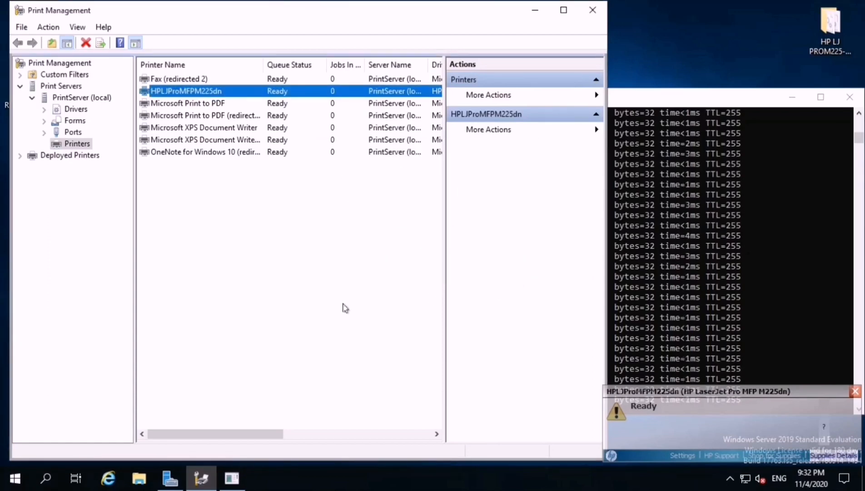
# - In the PrintServer virtual machine, start a Notepad note titled "how to deploy printer on GPO from Printserver 2019" and resize and reposition its window
pyautogui.moveTo(557, 13)
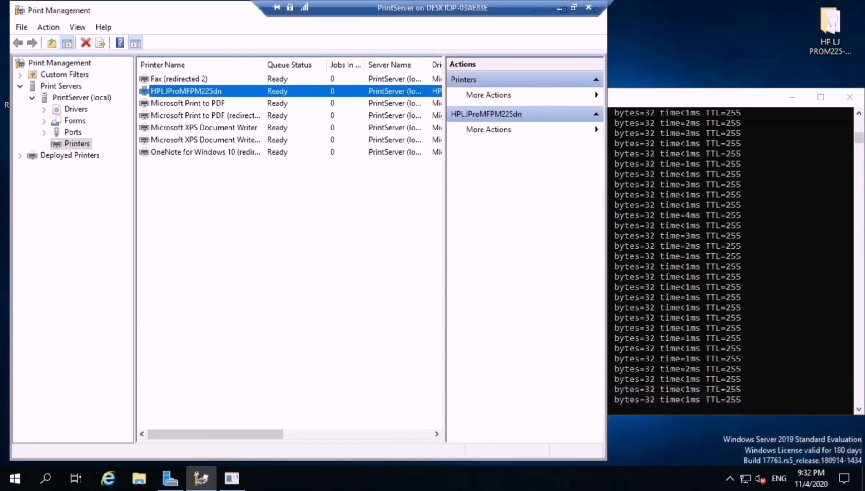
pyautogui.click(559, 8)
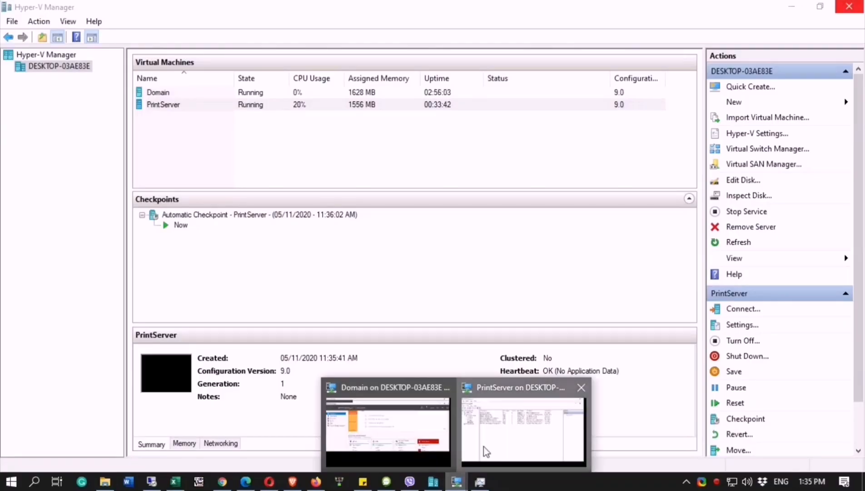
pyautogui.click(485, 450)
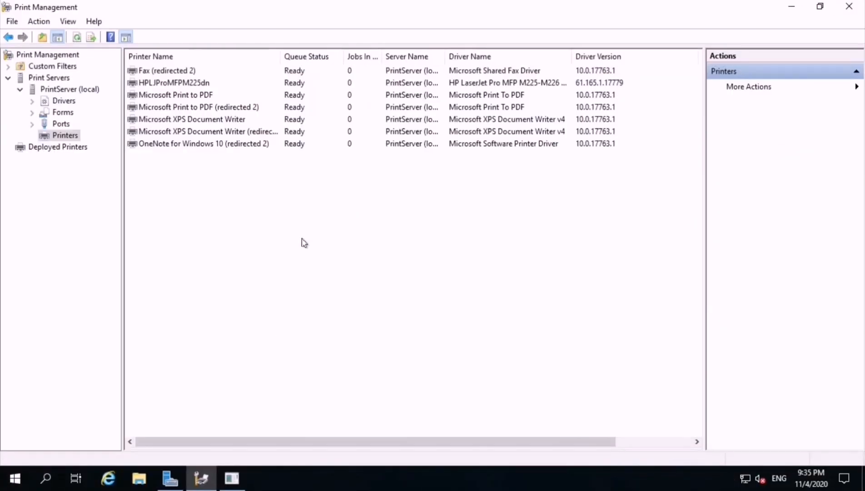
pyautogui.press('super+r')
pyautogui.write('notepad')
pyautogui.press('Return')
pyautogui.write('how to deploy printer')
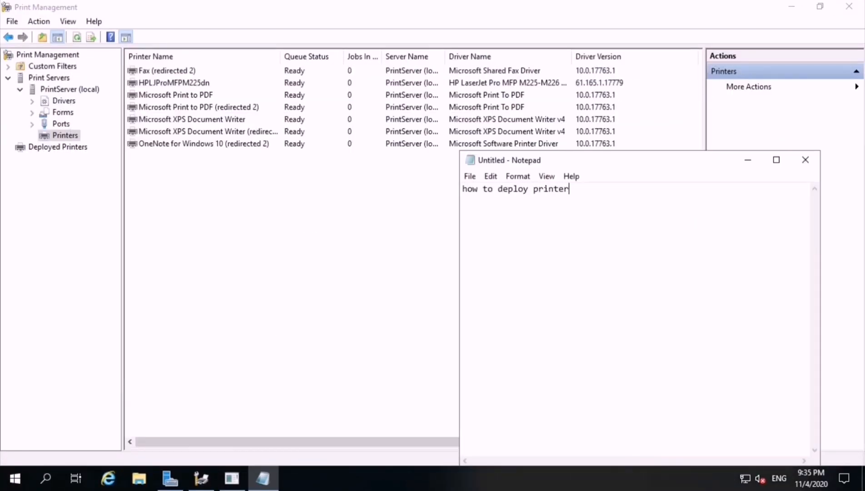
pyautogui.write(' on GPO from Printserver 2019')
pyautogui.moveTo(459, 192); pyautogui.dragTo(527, 191)
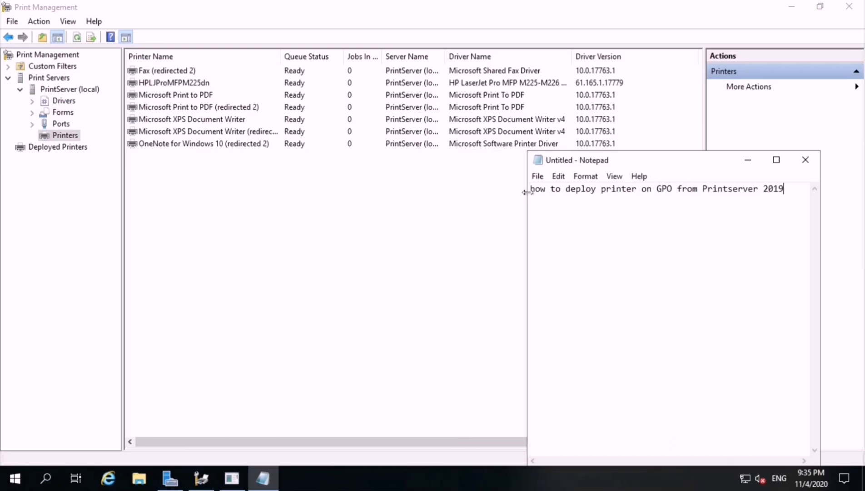
pyautogui.moveTo(692, 160); pyautogui.dragTo(674, 123)
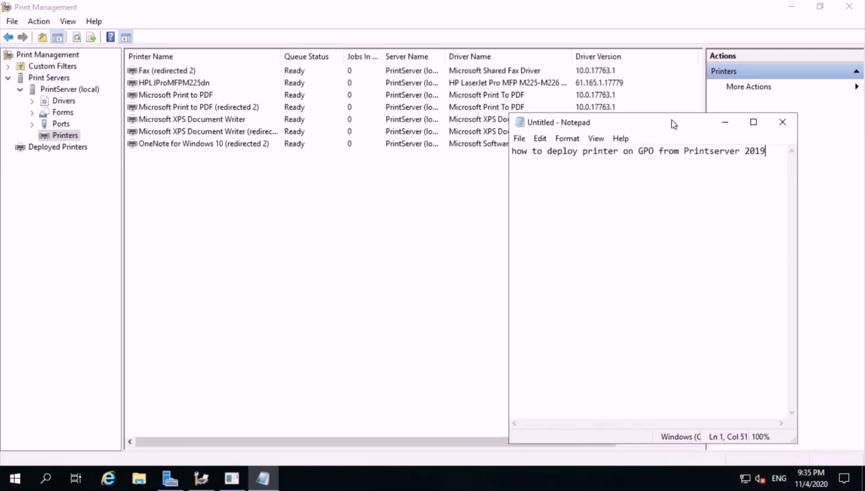
# - Add the list item "1. Create GPO from Domain Controller" below the note's title and start item 2
pyautogui.press('Return')
pyautogui.write('1. Create')
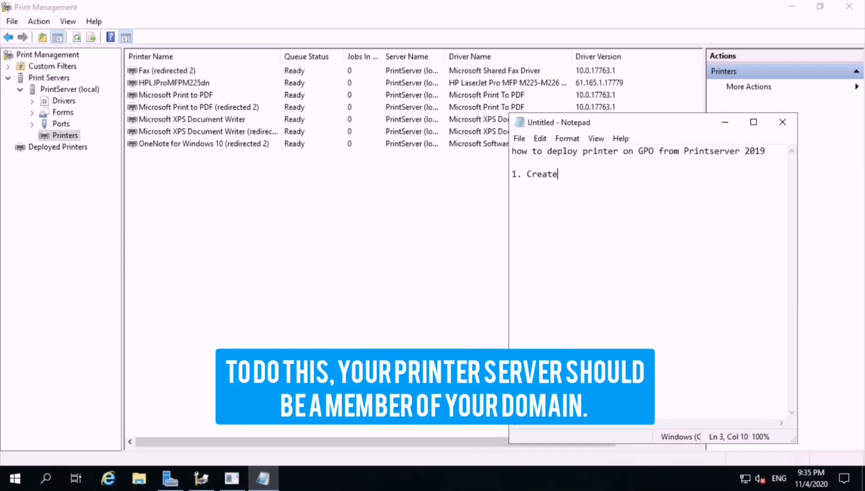
pyautogui.write(' GPO from ')
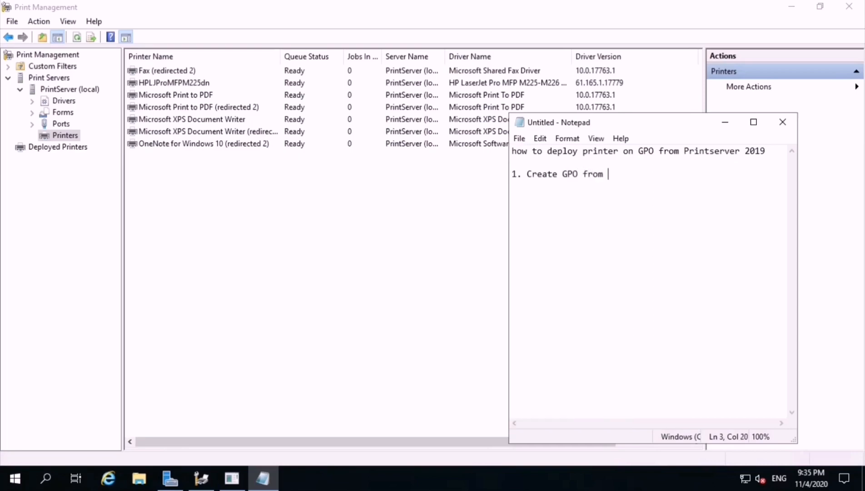
pyautogui.write('Domain Controller')
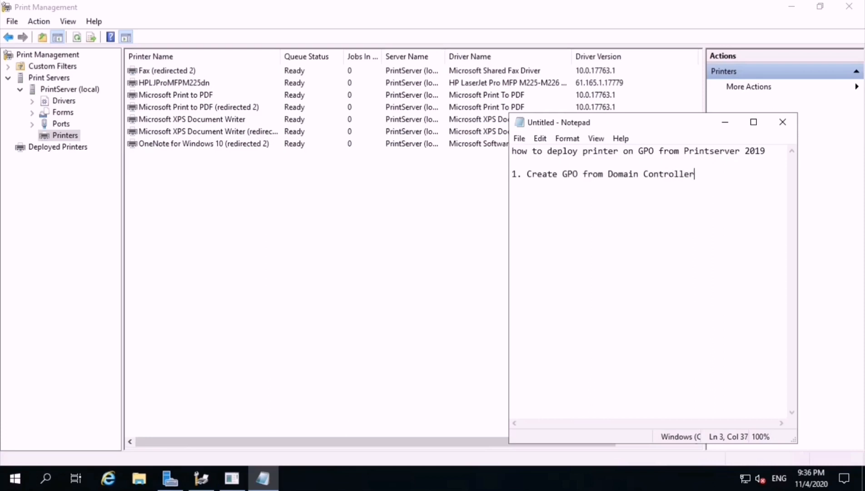
pyautogui.press('Return')
pyautogui.write('2.')
# - Switch to the Domain virtual machine and open Group Policy Management from Server Manager
pyautogui.click(561, 10)
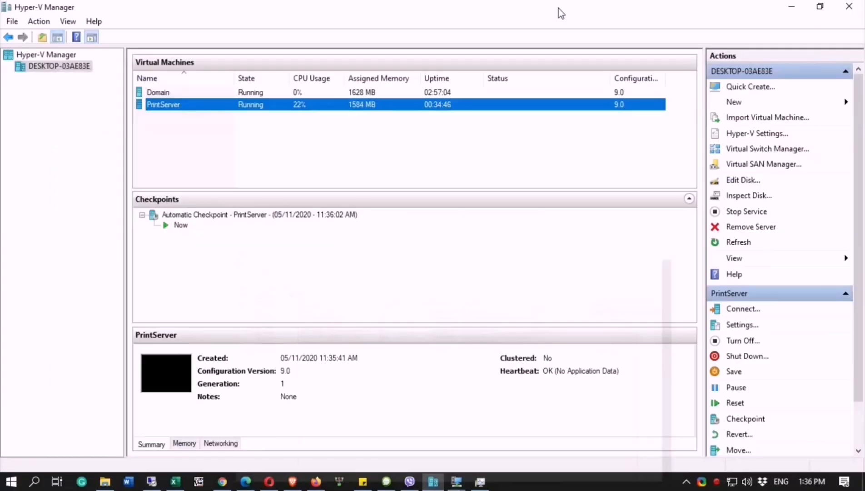
pyautogui.click(457, 482)
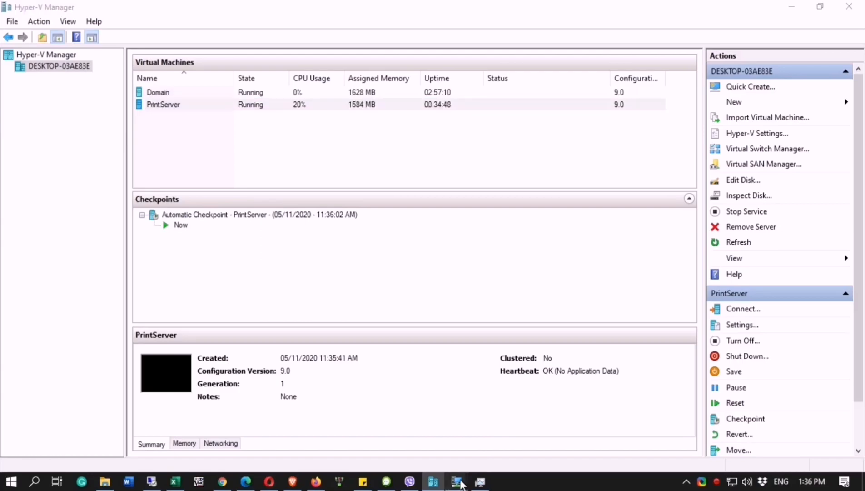
pyautogui.click(420, 425)
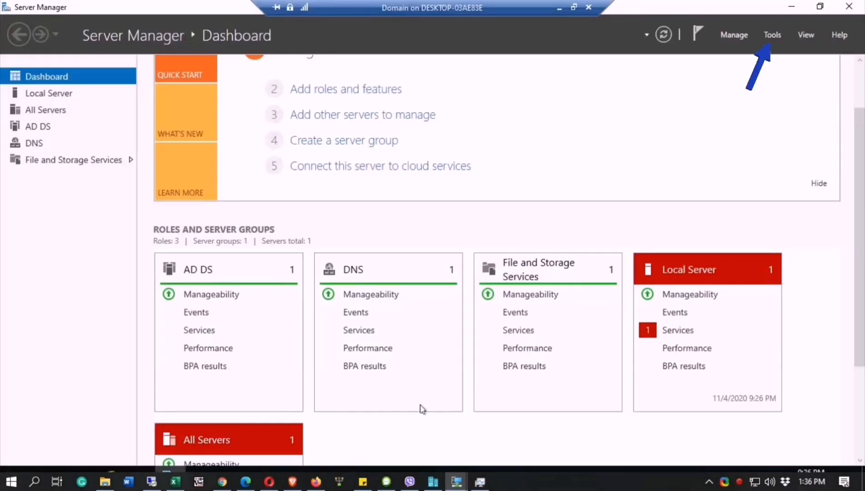
pyautogui.scroll(3, 796, 168)
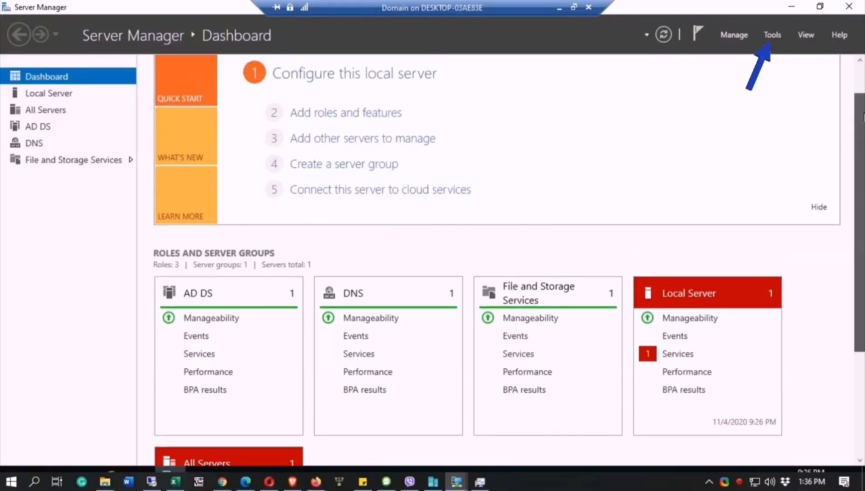
pyautogui.click(778, 33)
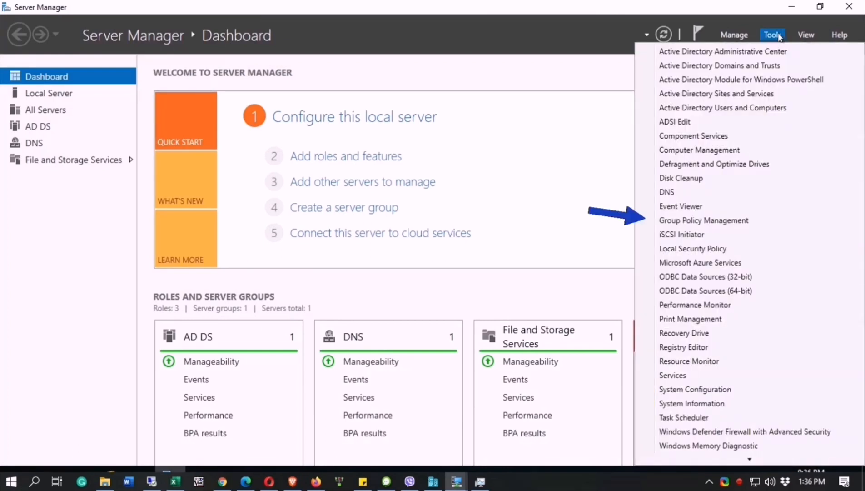
pyautogui.click(734, 221)
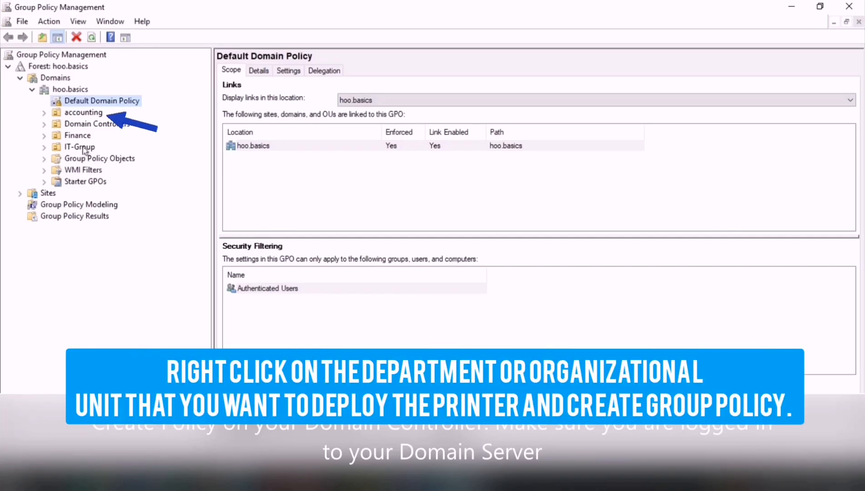
# - Create a GPO named PrinterDeploymentForAccounting linked to the accounting organizational unit, with no source starter GPO
pyautogui.click(81, 146)
pyautogui.click(79, 136)
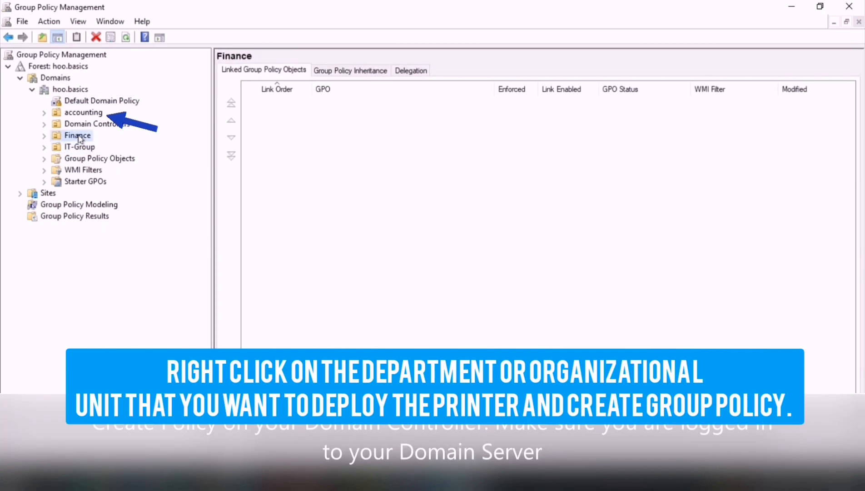
pyautogui.click(83, 114)
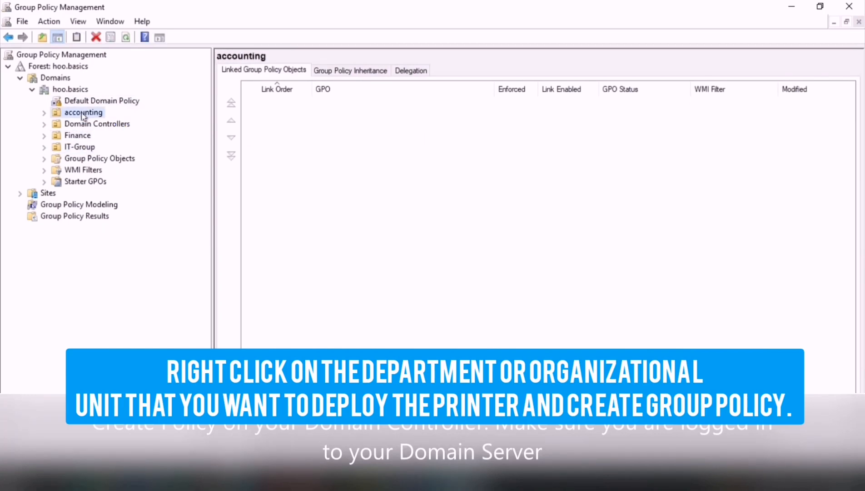
pyautogui.rightClick(84, 116)
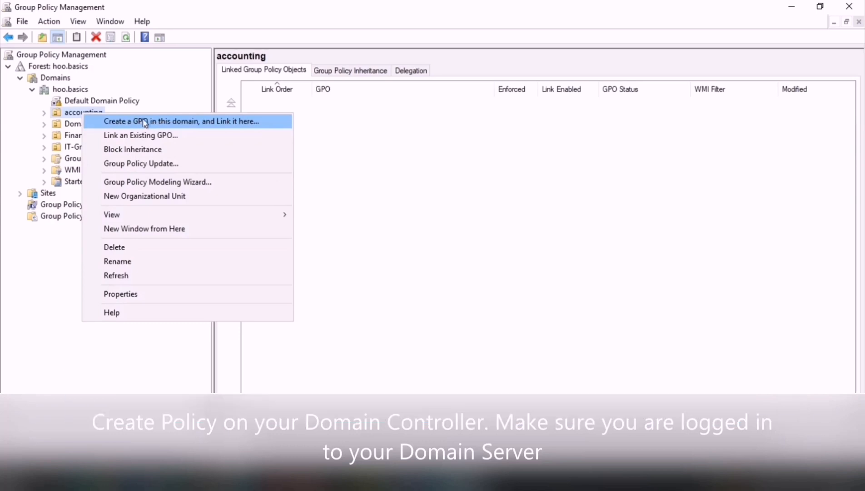
pyautogui.click(180, 121)
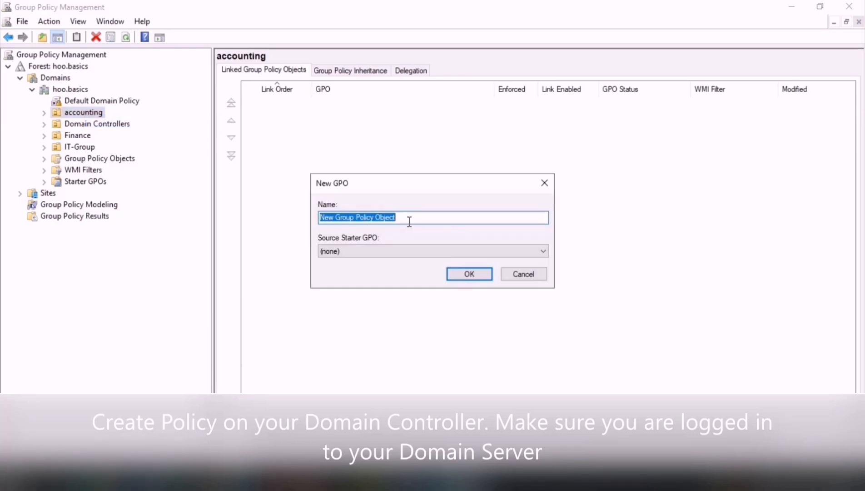
pyautogui.write('PrinterDeploymentforAccounting')
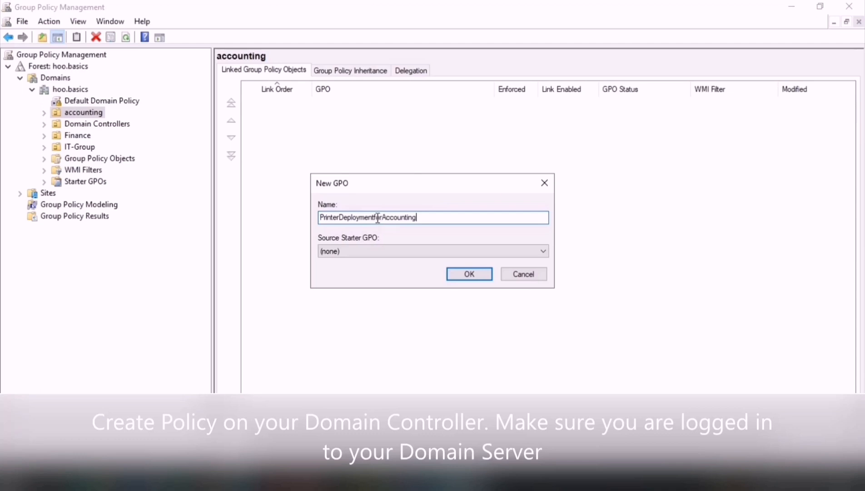
pyautogui.press('BackSpace')
pyautogui.write('F')
pyautogui.click(462, 275)
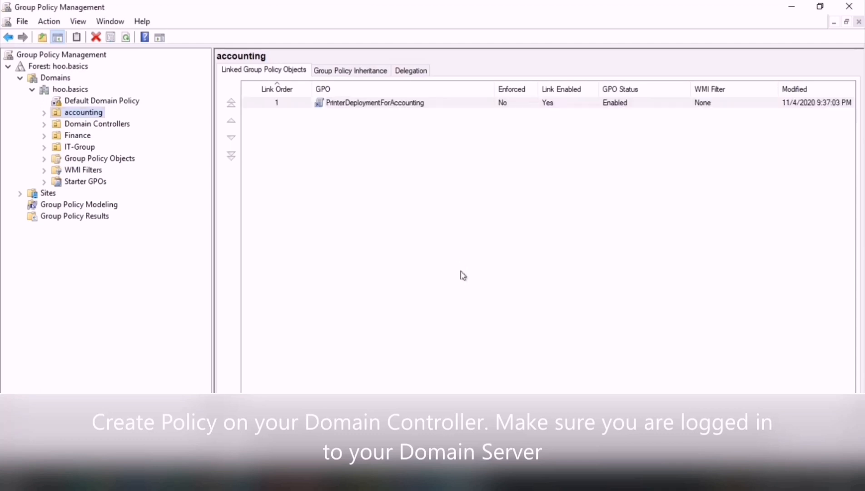
# - Set the PrinterDeploymentForAccounting link to Enforced and check that the option is active
pyautogui.click(390, 103)
pyautogui.click(404, 107)
pyautogui.click(507, 105)
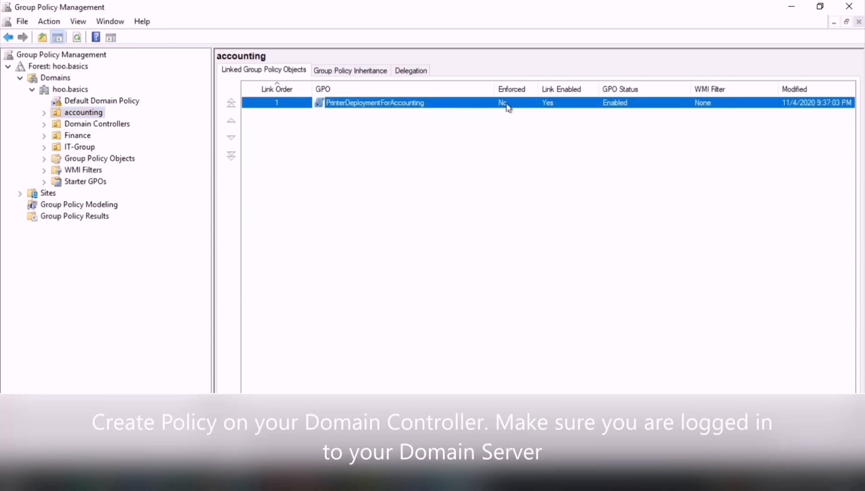
pyautogui.rightClick(507, 105)
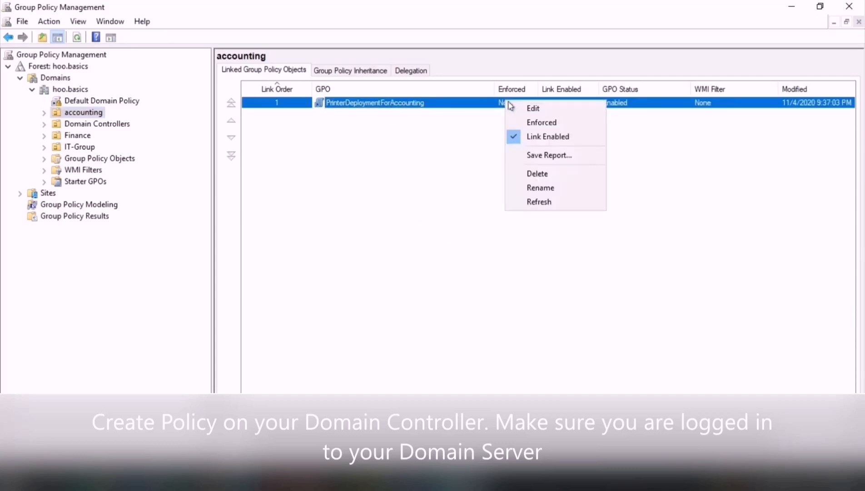
pyautogui.click(542, 124)
pyautogui.click(466, 269)
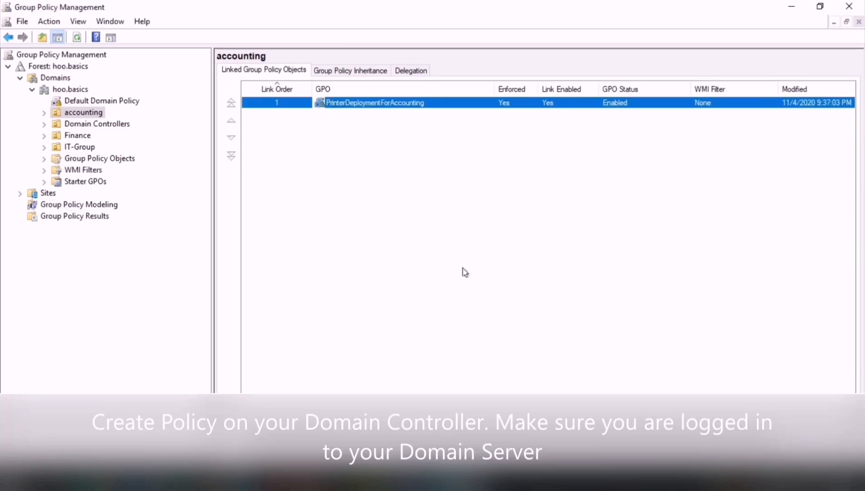
pyautogui.rightClick(507, 102)
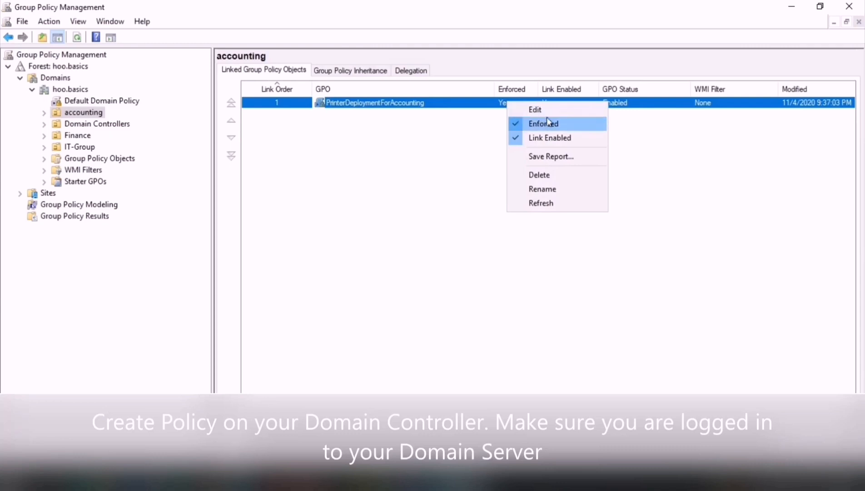
pyautogui.click(448, 182)
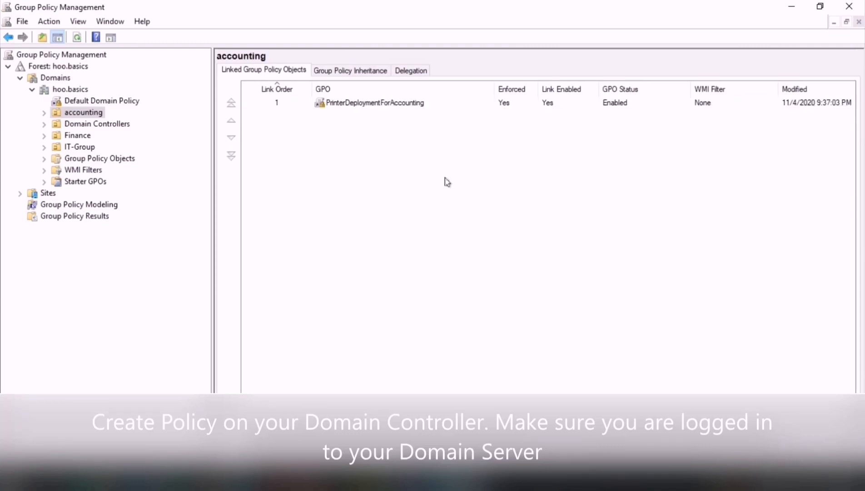
# - Open the PrinterDeploymentForAccounting policy's scope and review its linked location and security filtering
pyautogui.click(419, 106)
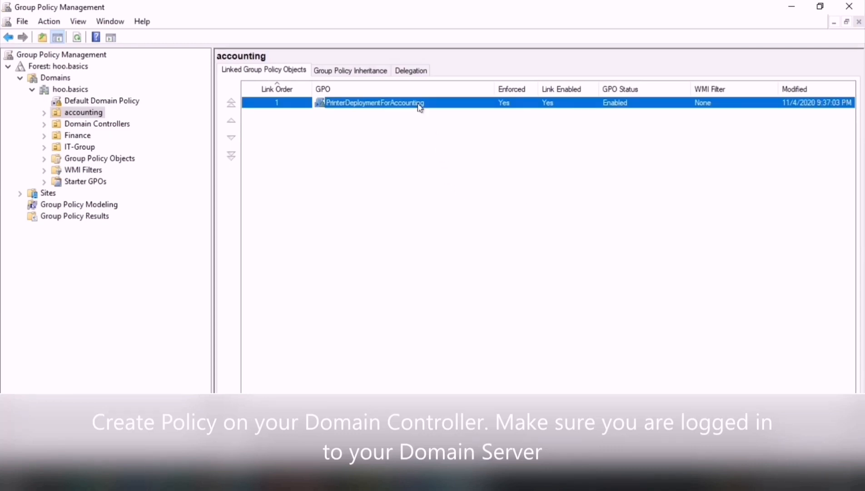
pyautogui.doubleClick(419, 104)
pyautogui.click(525, 266)
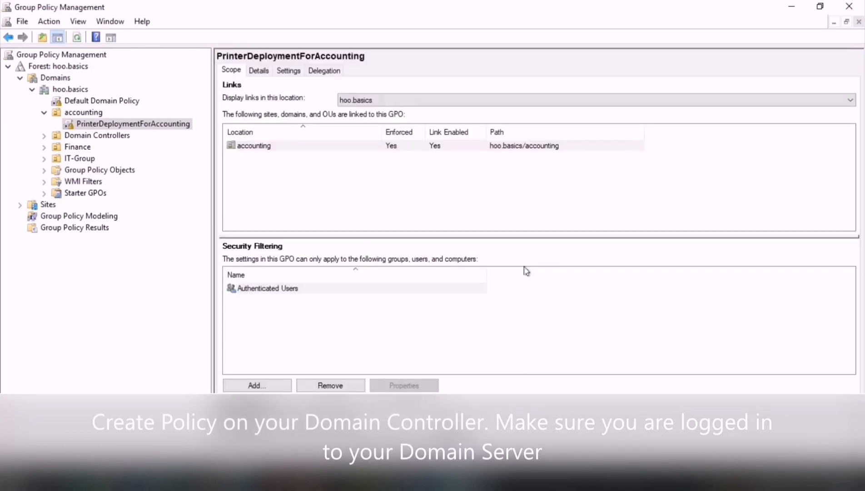
pyautogui.click(262, 150)
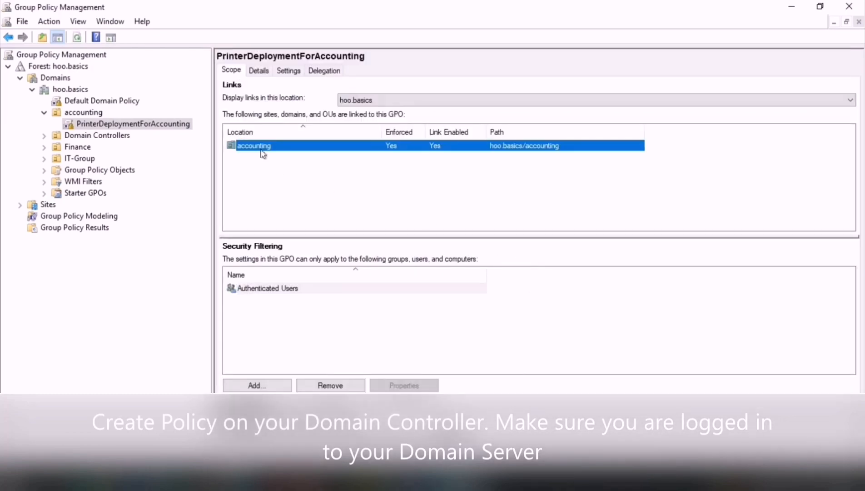
pyautogui.click(289, 289)
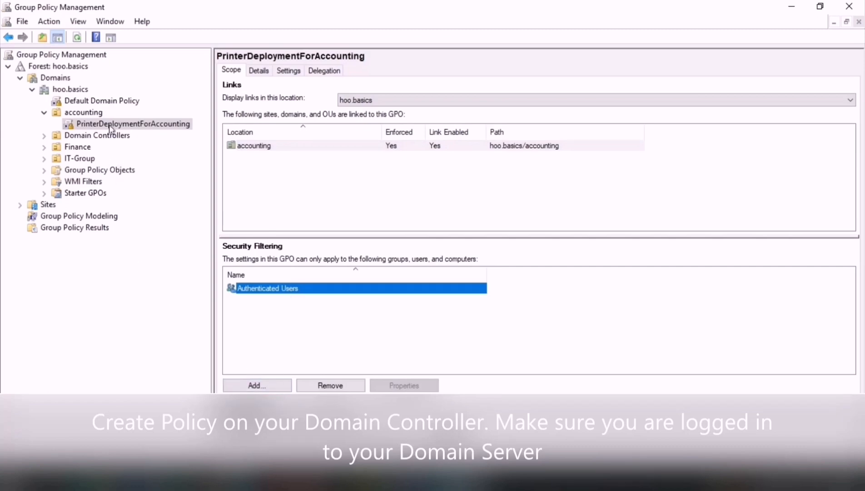
# - Review the policies linked to the accounting organizational unit and reopen the PrinterDeploymentForAccounting link, acknowledging the notice
pyautogui.click(96, 116)
pyautogui.click(143, 126)
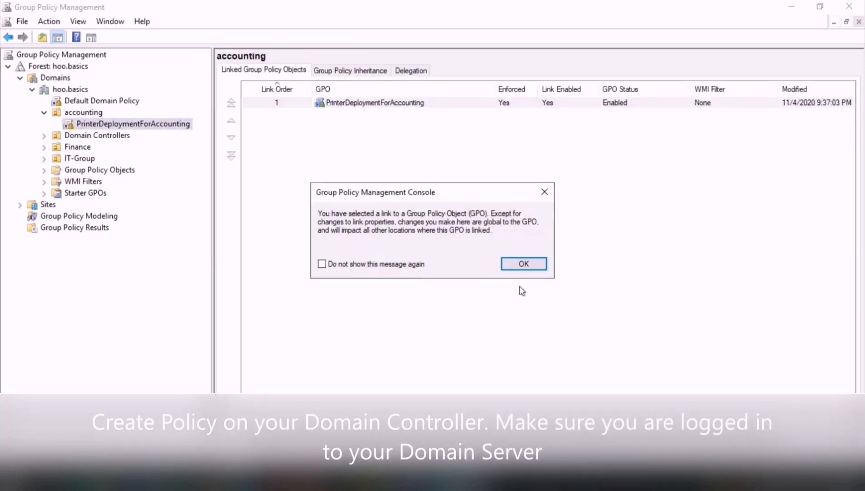
pyautogui.click(524, 264)
# - Switch from the Domain virtual machine to PrintServer and minimize the Notepad notes covering Print Management
pyautogui.moveTo(575, 8)
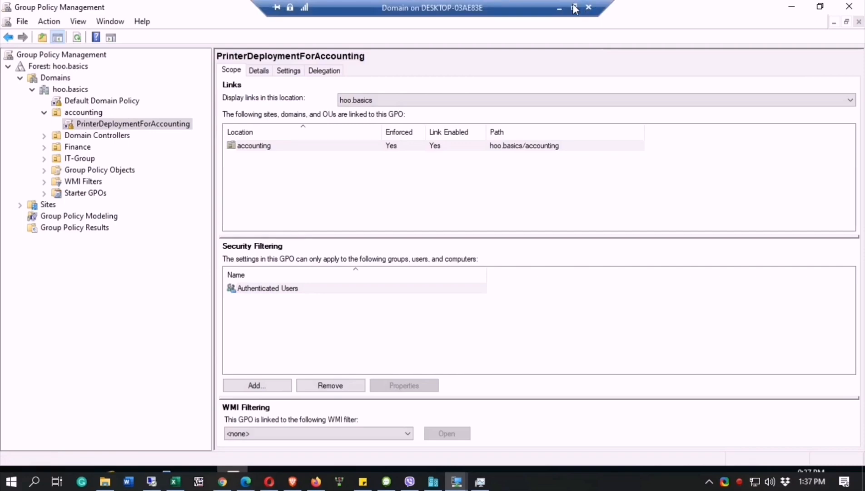
pyautogui.click(558, 7)
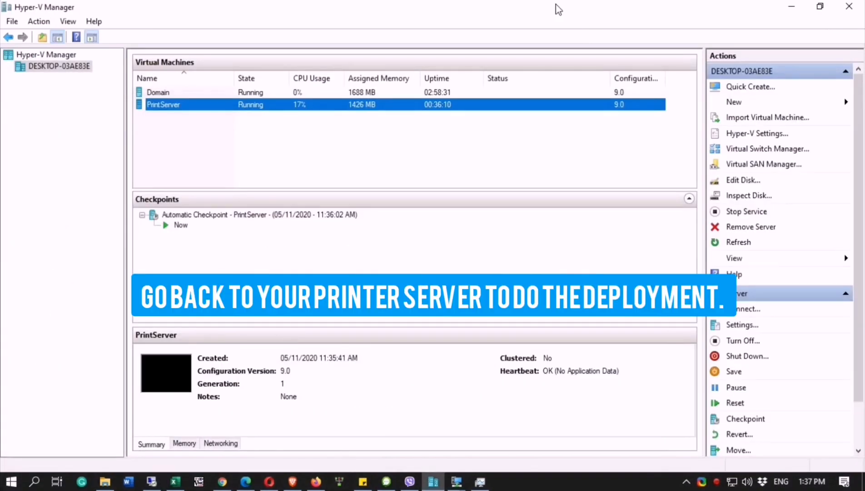
pyautogui.click(457, 482)
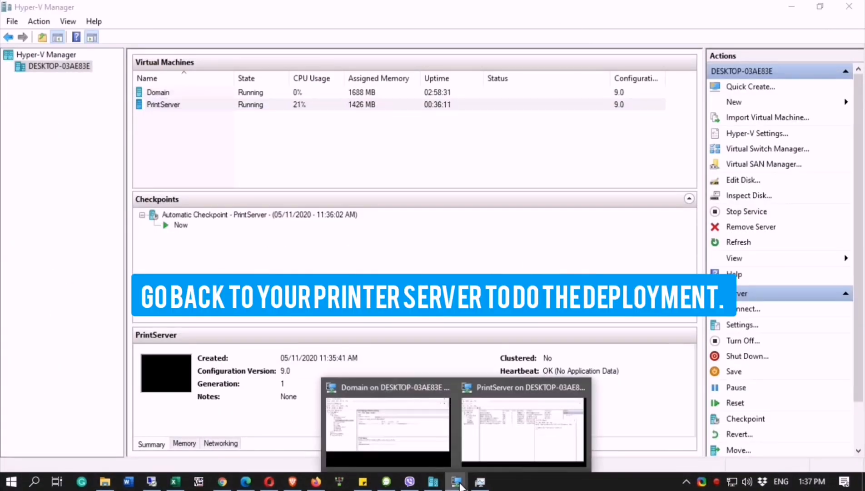
pyautogui.click(513, 435)
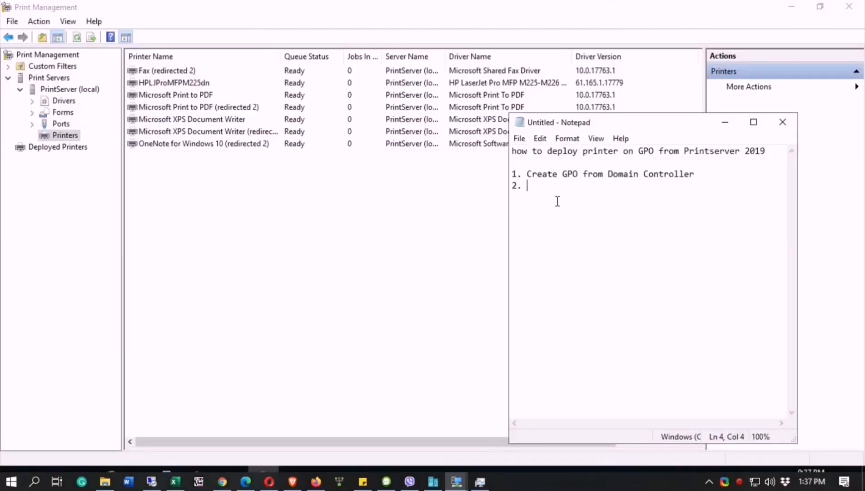
pyautogui.click(726, 128)
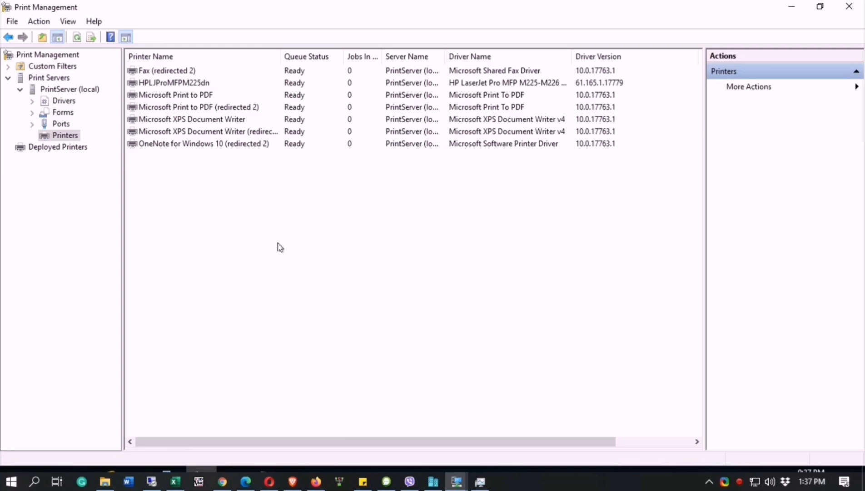
# - Widen the Server Name column to check the server hosting HPLJProMFPM225dn, and view the deployed printers list
pyautogui.click(194, 84)
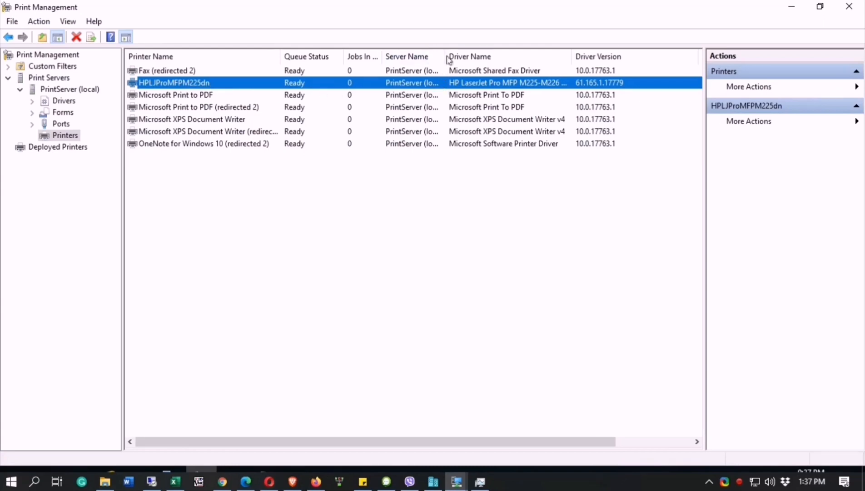
pyautogui.moveTo(445, 62); pyautogui.dragTo(502, 60)
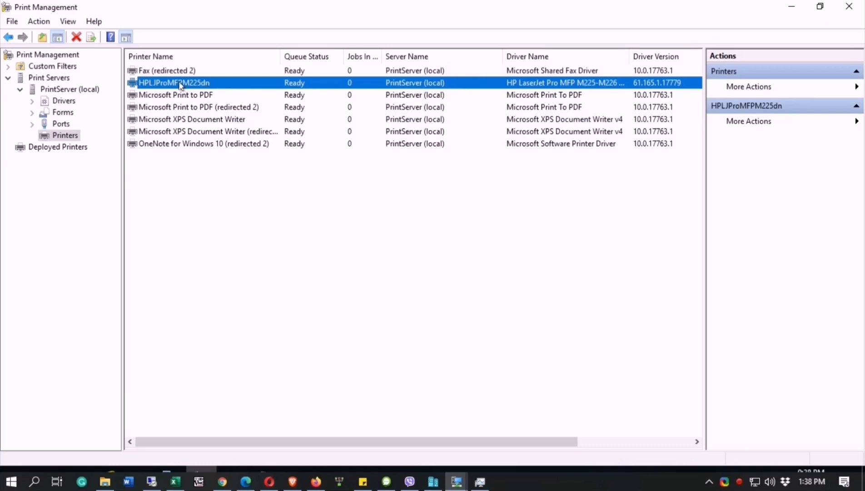
pyautogui.click(44, 150)
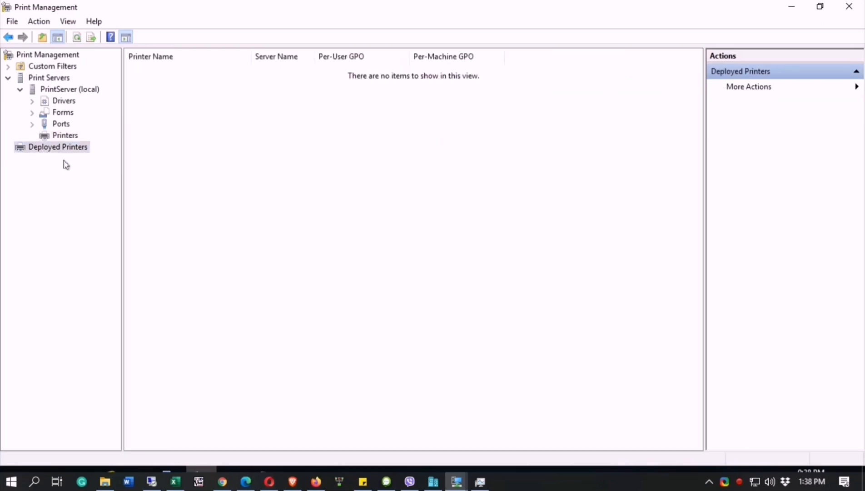
# - Start deploying HPLJProMFPM225dn with Group Policy and choose the PrinterDeploymentForAccounting GPO from accounting.hoo.basics
pyautogui.click(66, 136)
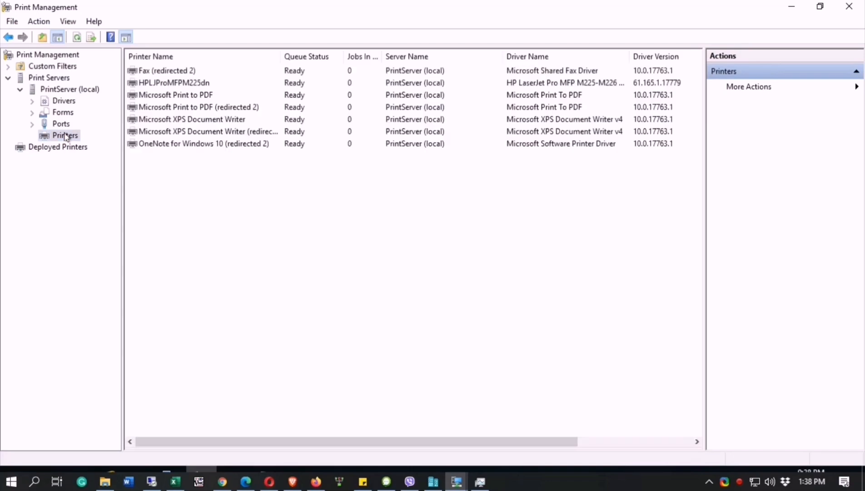
pyautogui.click(165, 84)
pyautogui.rightClick(165, 85)
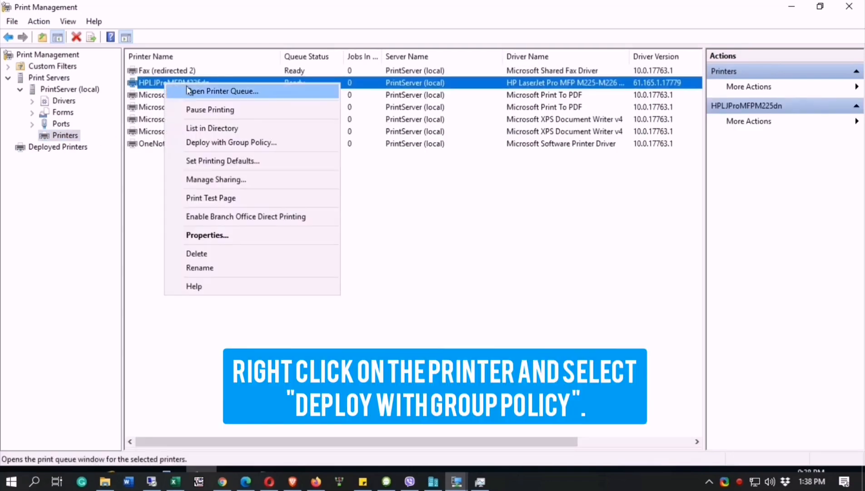
pyautogui.click(244, 144)
pyautogui.click(307, 184)
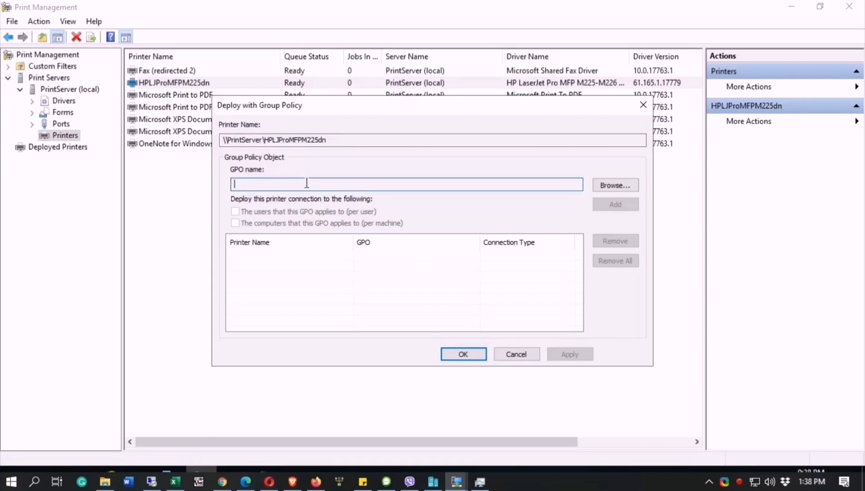
pyautogui.click(614, 185)
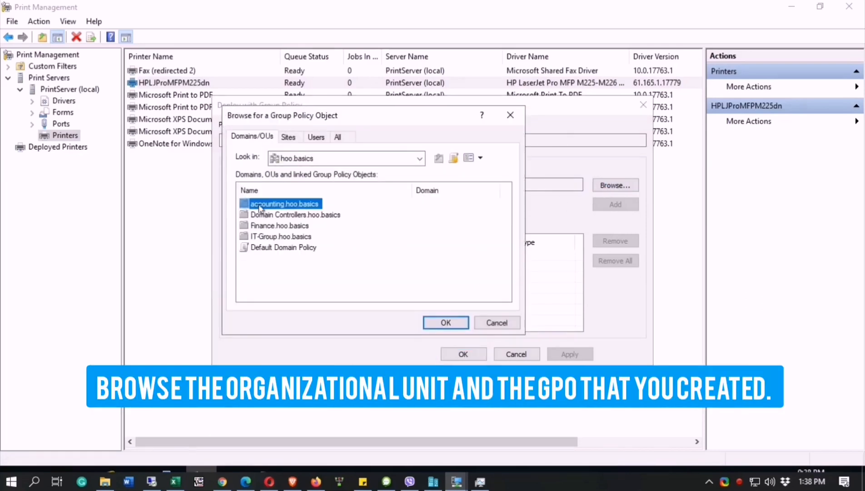
pyautogui.doubleClick(282, 207)
pyautogui.click(299, 233)
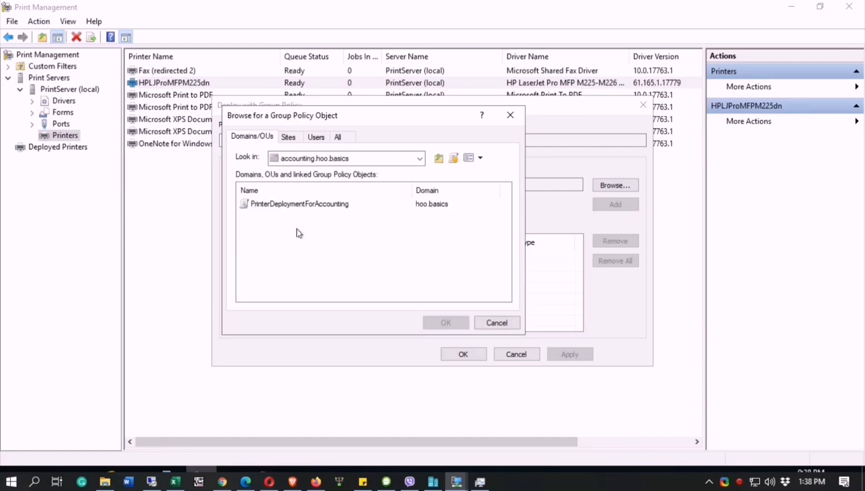
pyautogui.click(312, 205)
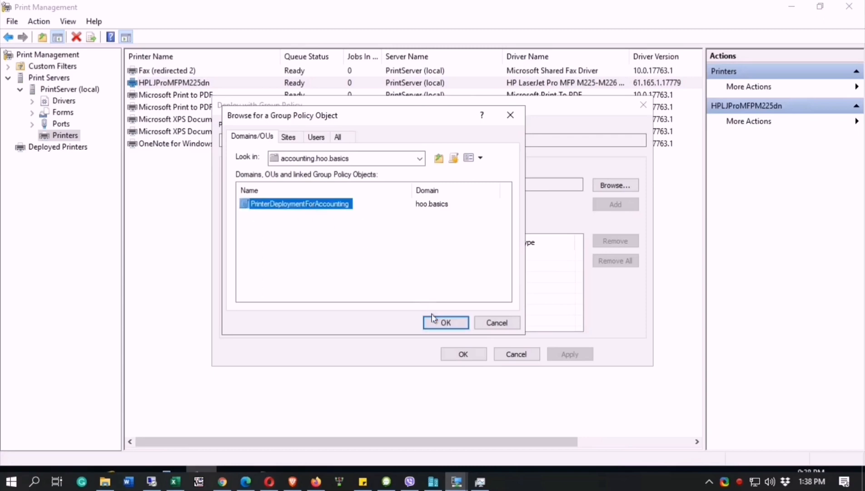
pyautogui.click(446, 322)
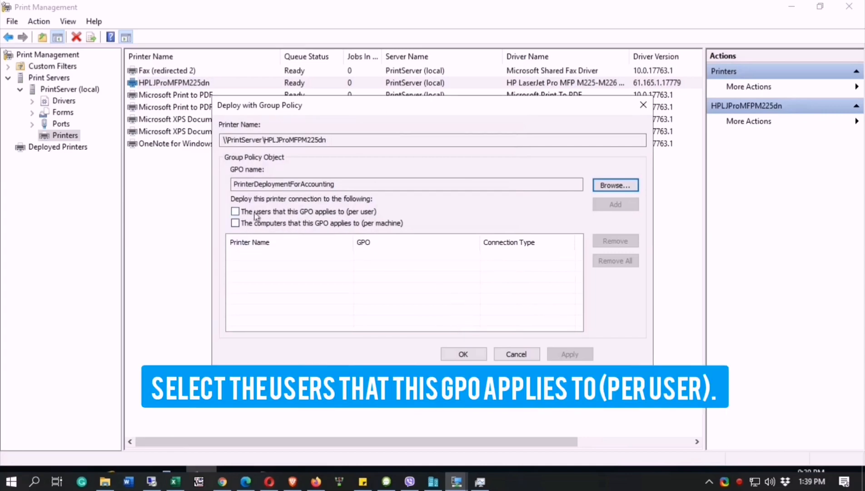
# - Add the printer connection for the users the GPO applies to (per user) and apply the deployment
pyautogui.click(359, 213)
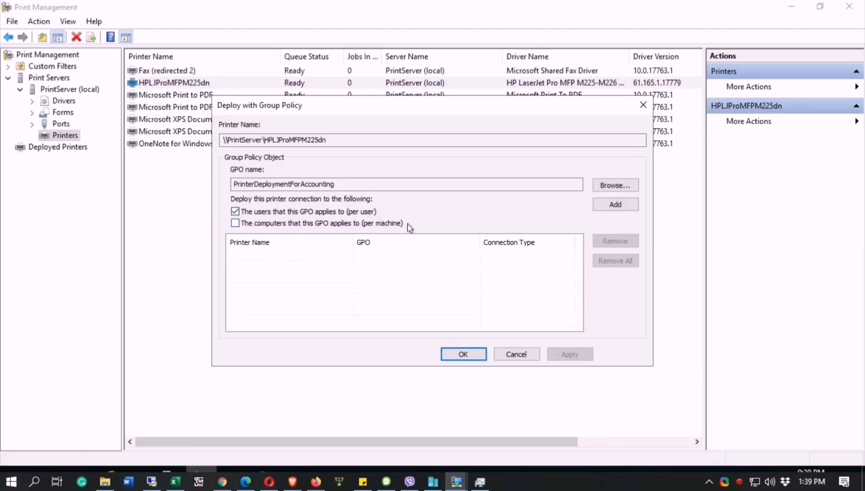
pyautogui.click(615, 205)
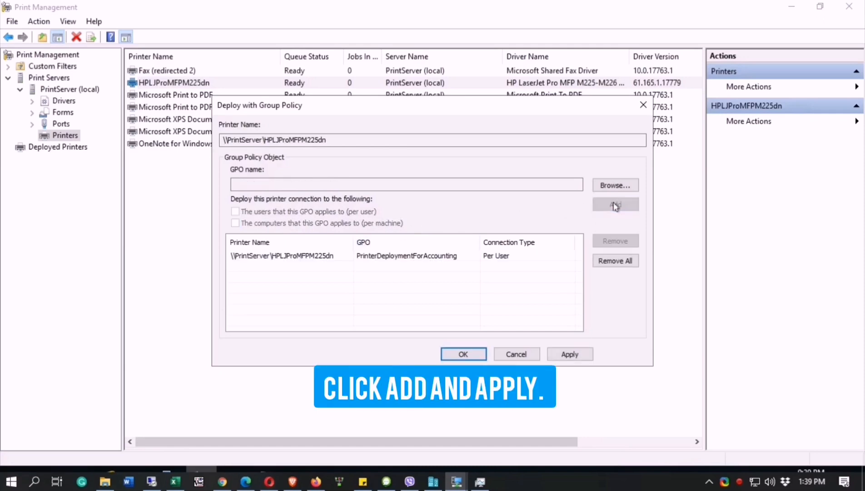
pyautogui.click(450, 257)
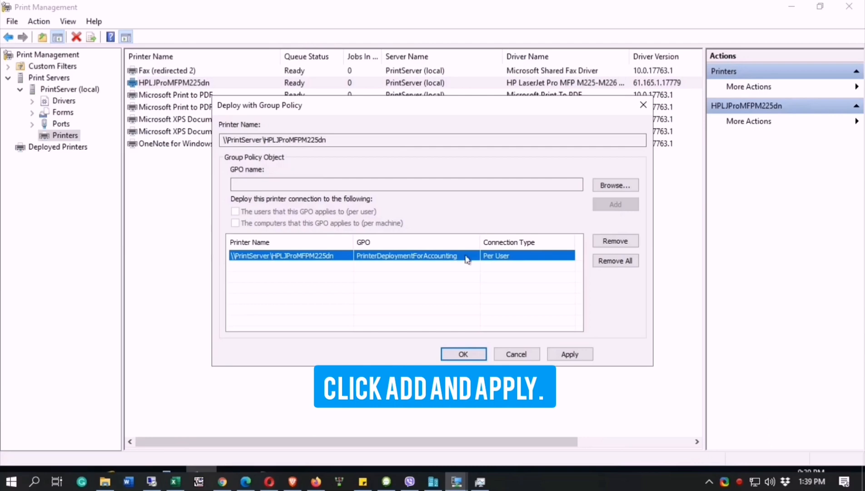
pyautogui.click(581, 354)
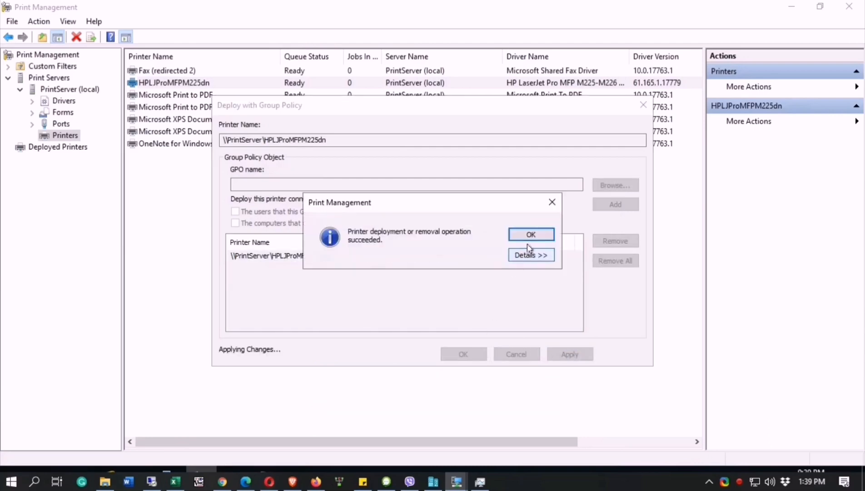
pyautogui.click(530, 236)
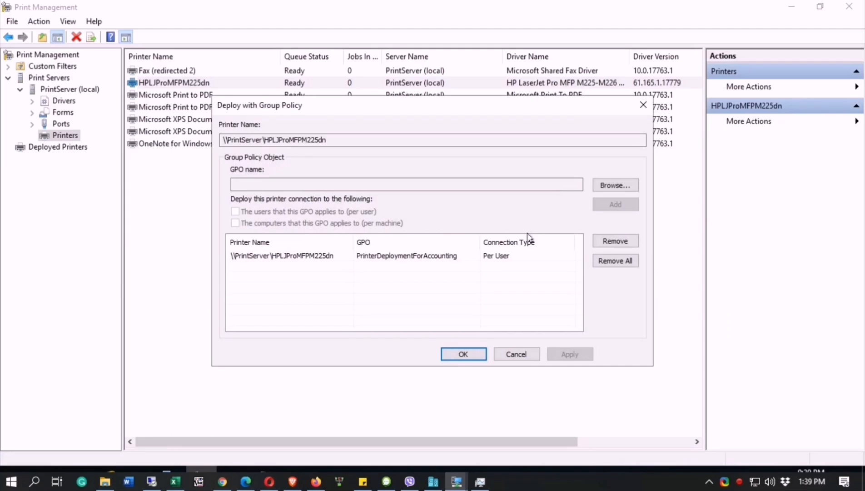
pyautogui.click(463, 354)
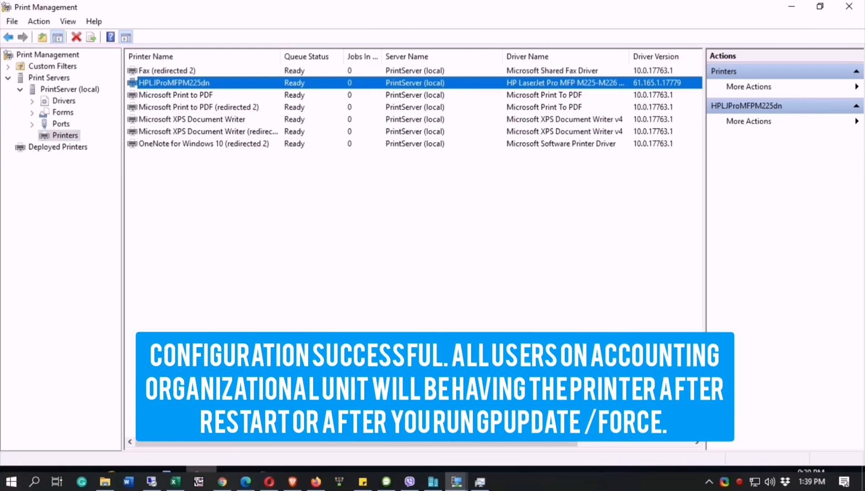
# - Check the deployed printers list for HPLJProMFPM225dn and view the actions available for it
pyautogui.click(62, 150)
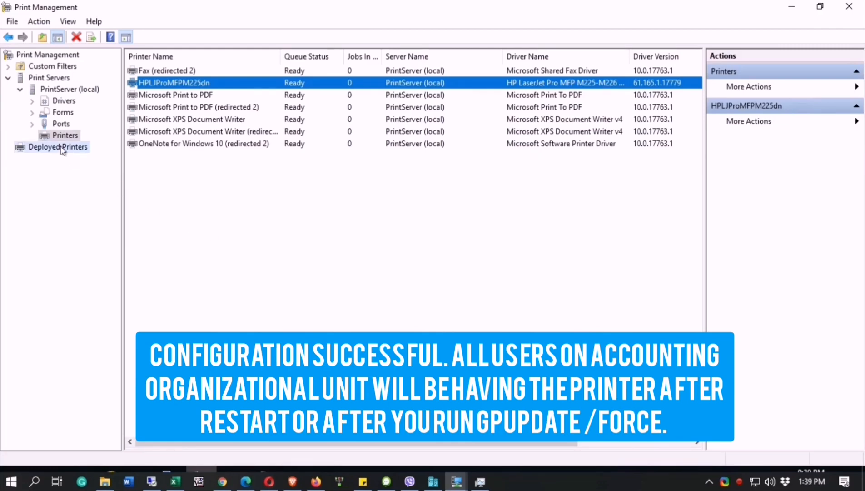
pyautogui.click(196, 74)
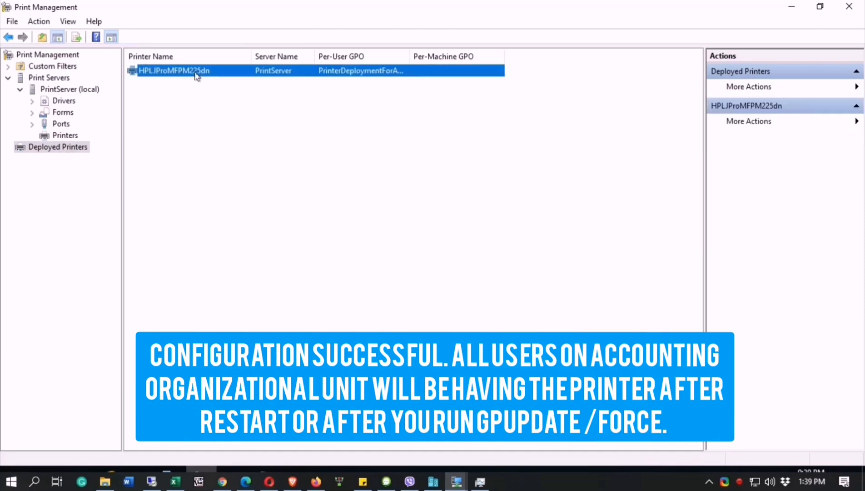
pyautogui.rightClick(196, 74)
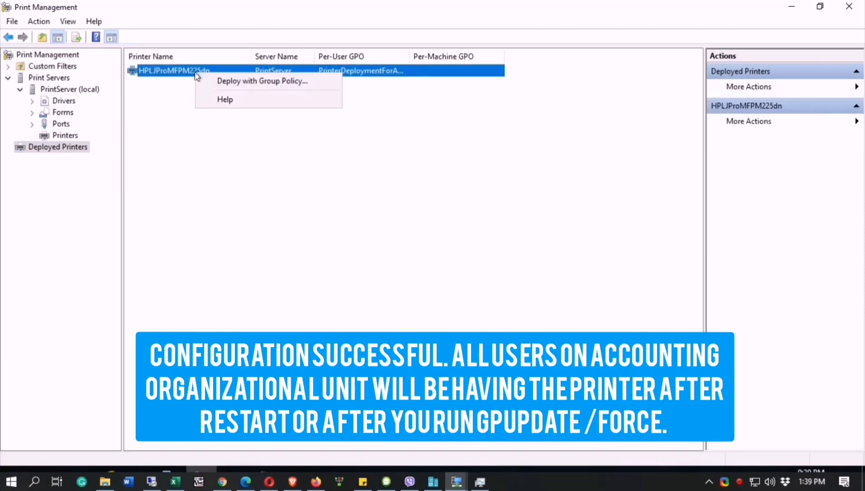
pyautogui.click(169, 86)
pyautogui.click(173, 74)
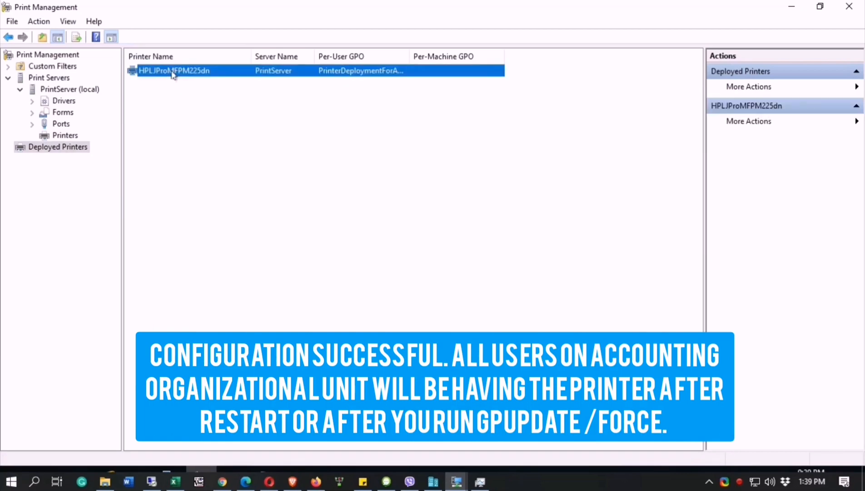
# - Compare the server's printers with the deployed printers, widening the Per-User GPO column to read the policy name for HPLJProMFPM225dn
pyautogui.click(73, 138)
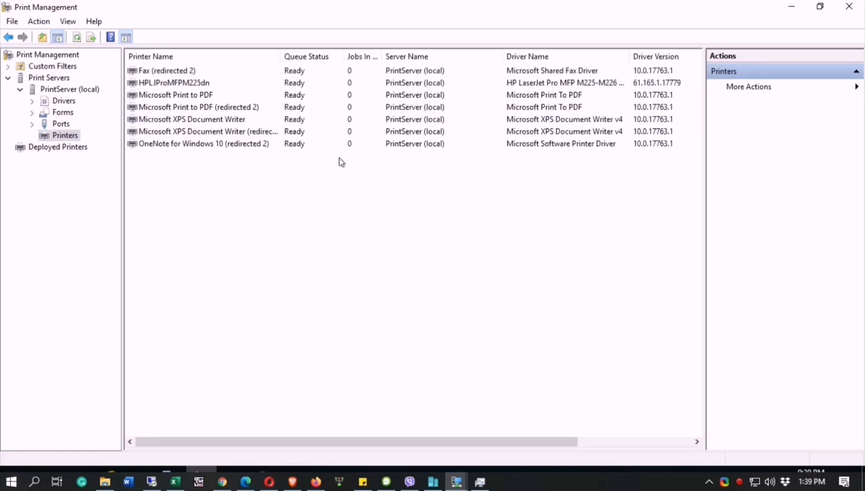
pyautogui.click(68, 148)
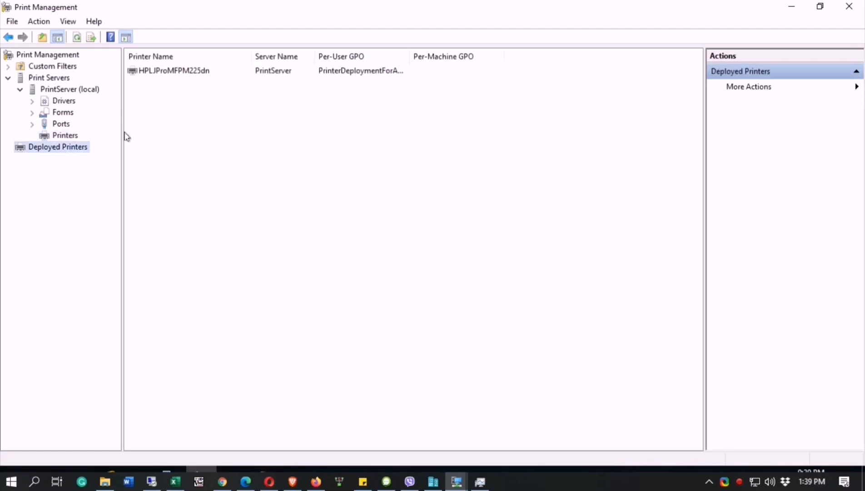
pyautogui.click(180, 71)
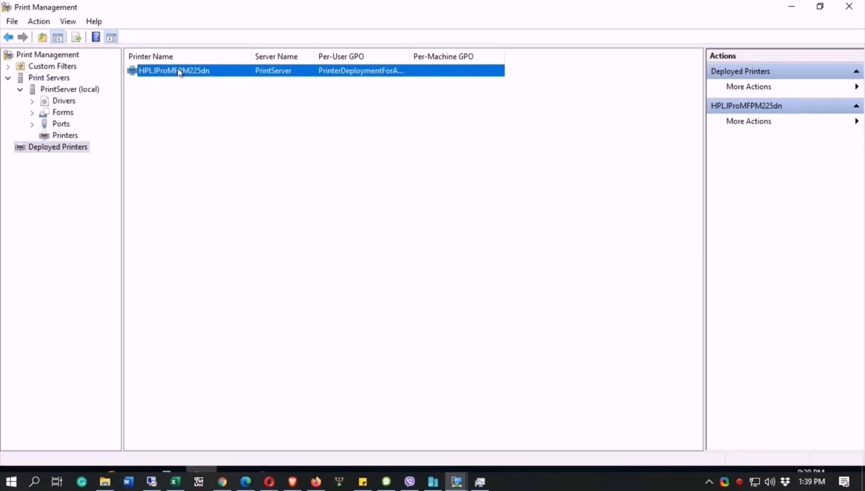
pyautogui.rightClick(180, 71)
pyautogui.click(167, 113)
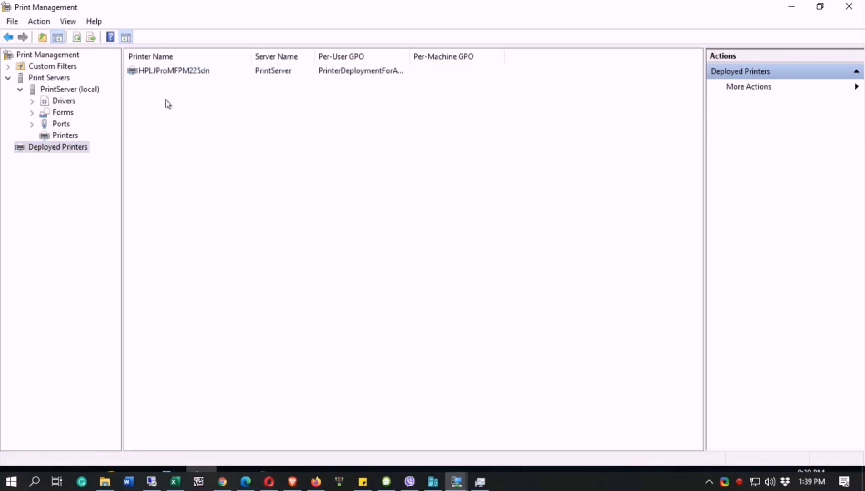
pyautogui.click(175, 72)
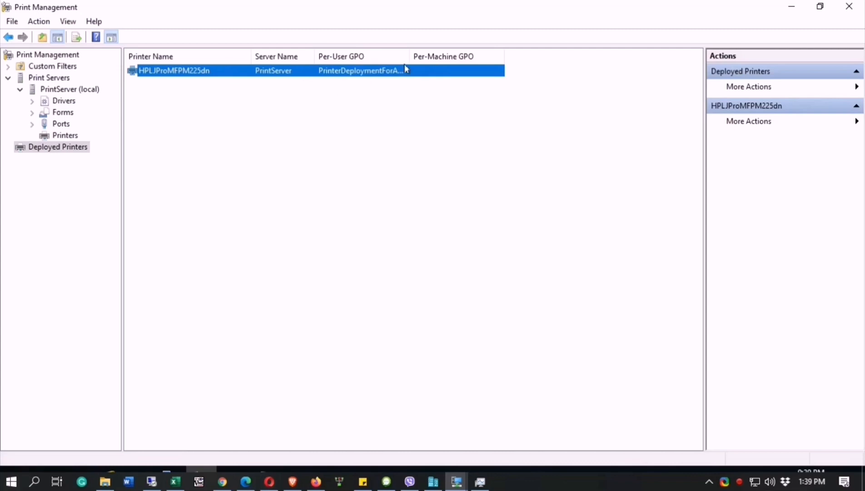
pyautogui.moveTo(410, 54); pyautogui.dragTo(446, 53)
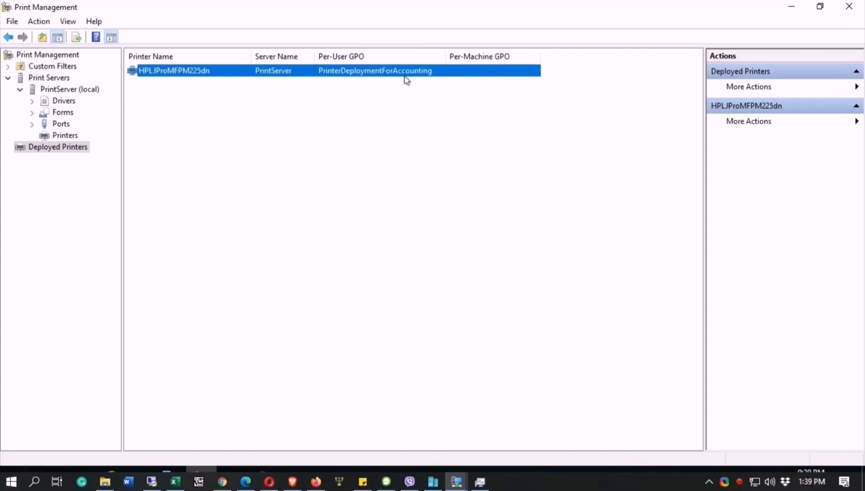
pyautogui.click(405, 83)
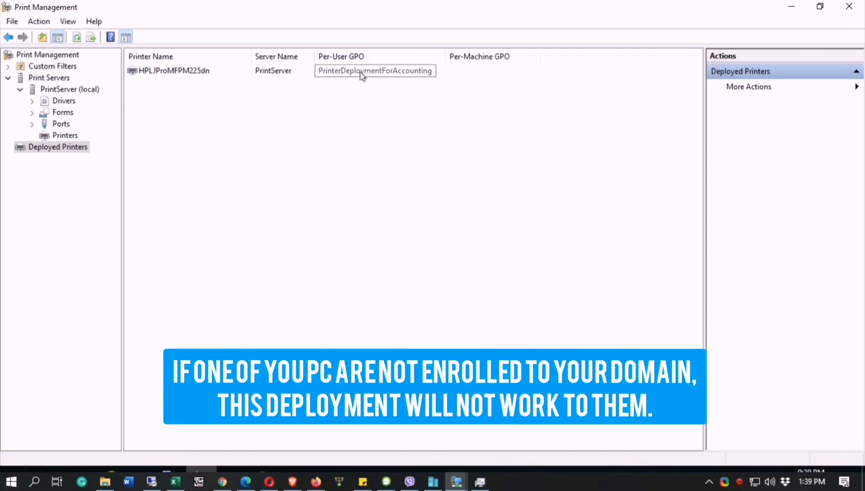